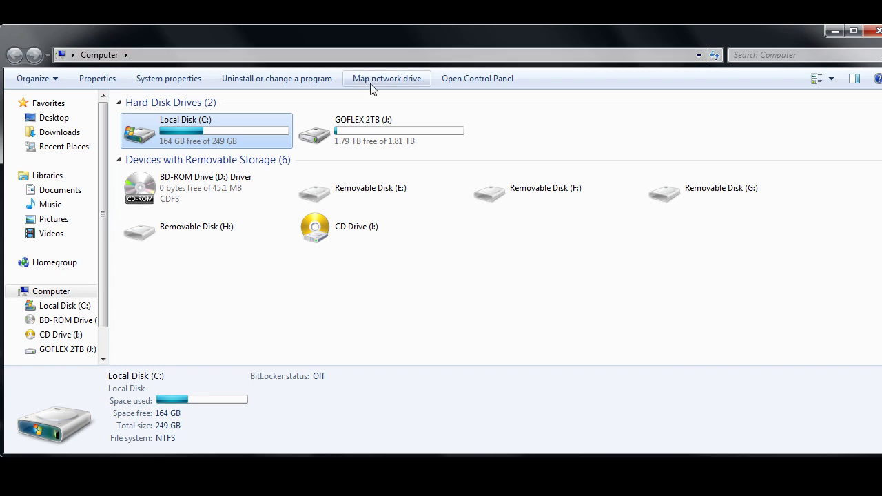
# Compare the free space and total size of Local Disk (C:) and the GOFLEX 2TB (J:) drive.
pyautogui.click(358, 146)
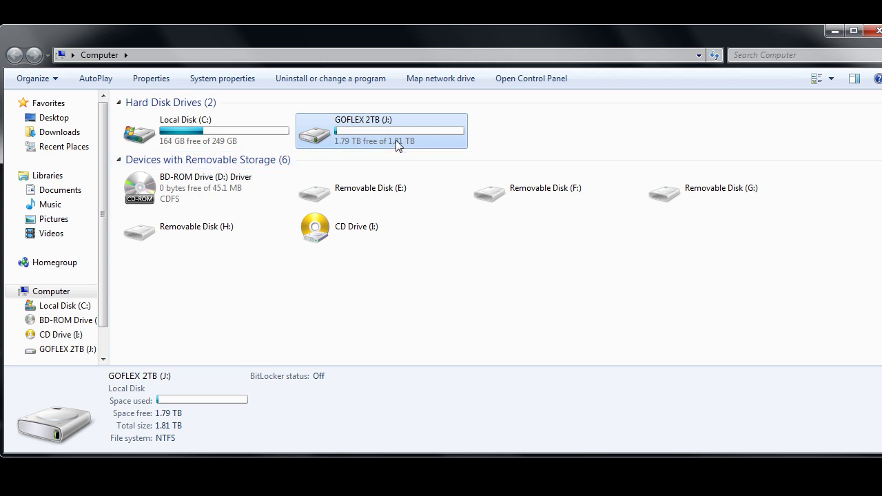
pyautogui.click(270, 131)
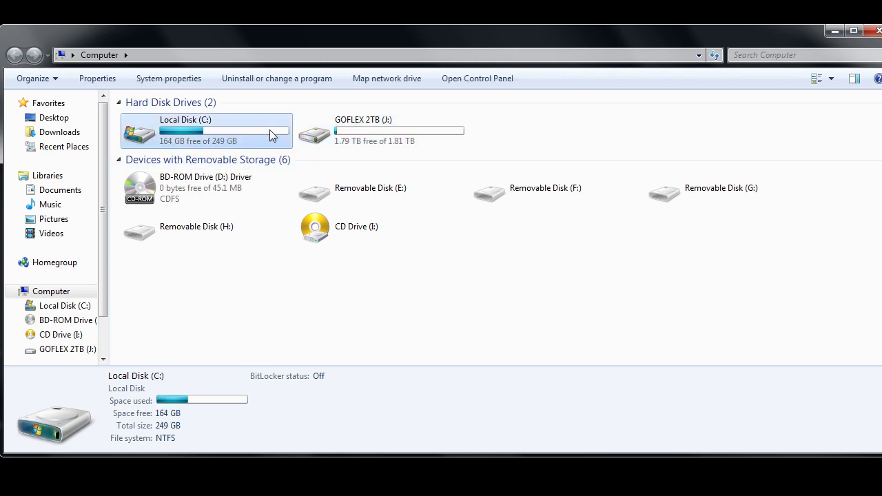
pyautogui.click(319, 136)
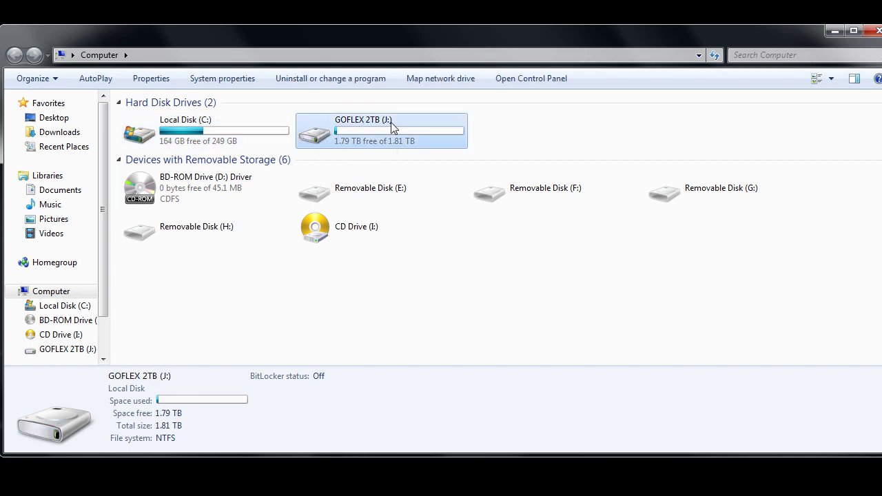
pyautogui.moveTo(445, 138)
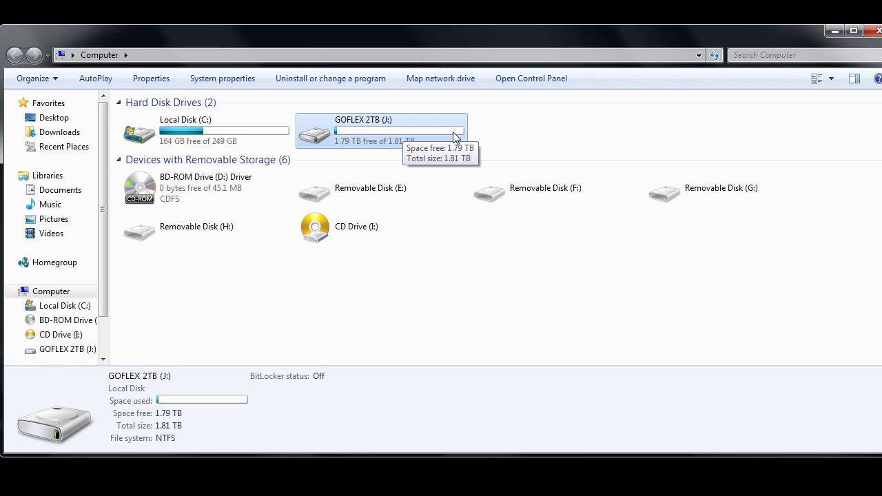
pyautogui.moveTo(456, 137); pyautogui.dragTo(456, 137)
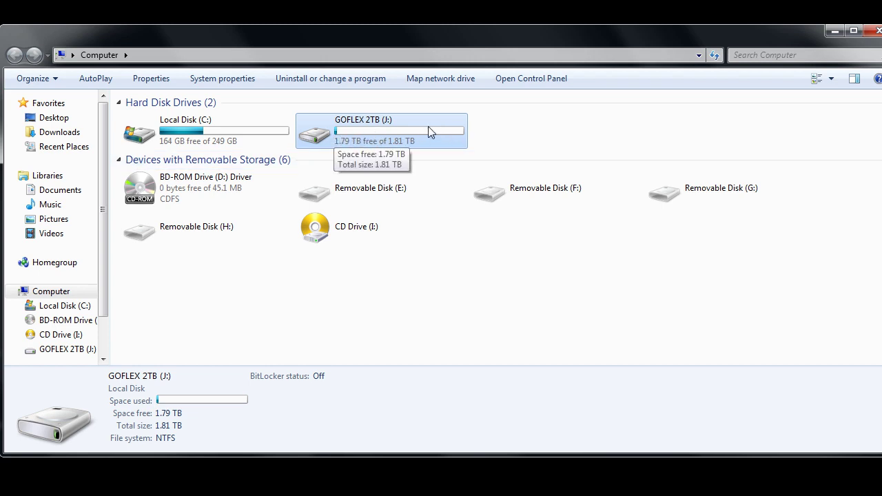
# Check the file system and capacity in the properties of the GOFLEX 2TB (J:) drive, then close them.
pyautogui.rightClick(342, 135)
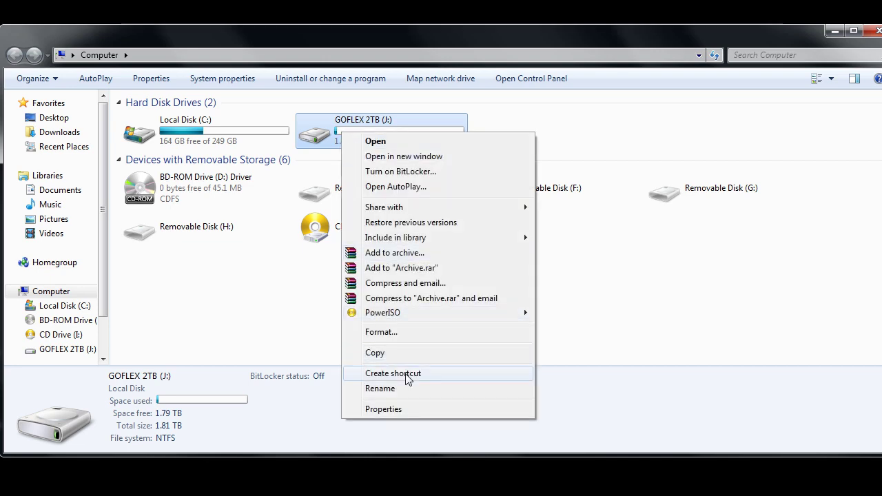
pyautogui.click(383, 409)
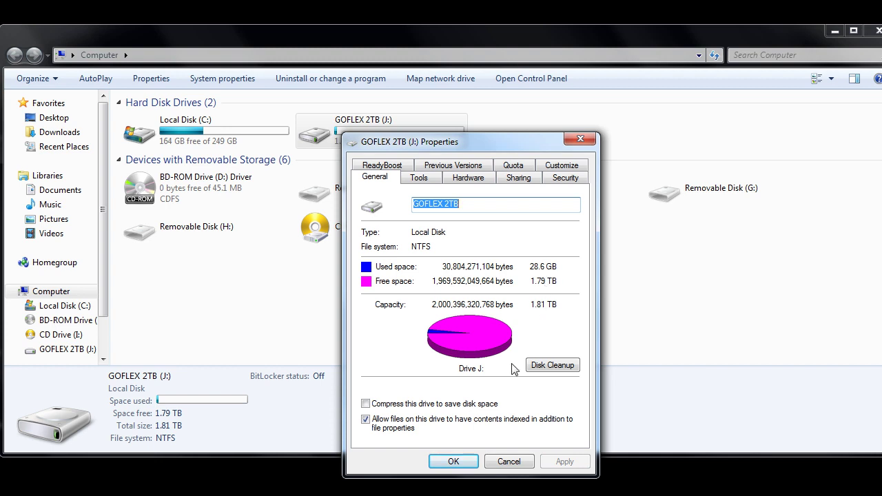
pyautogui.click(455, 463)
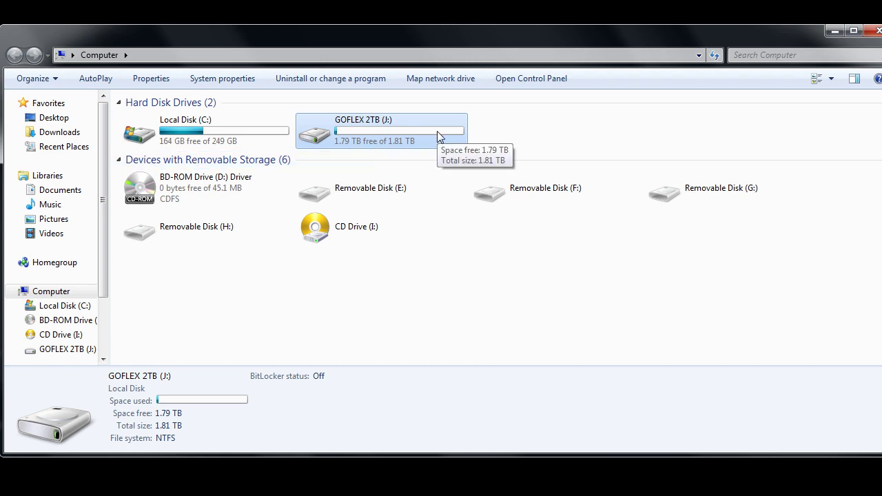
pyautogui.rightClick(389, 143)
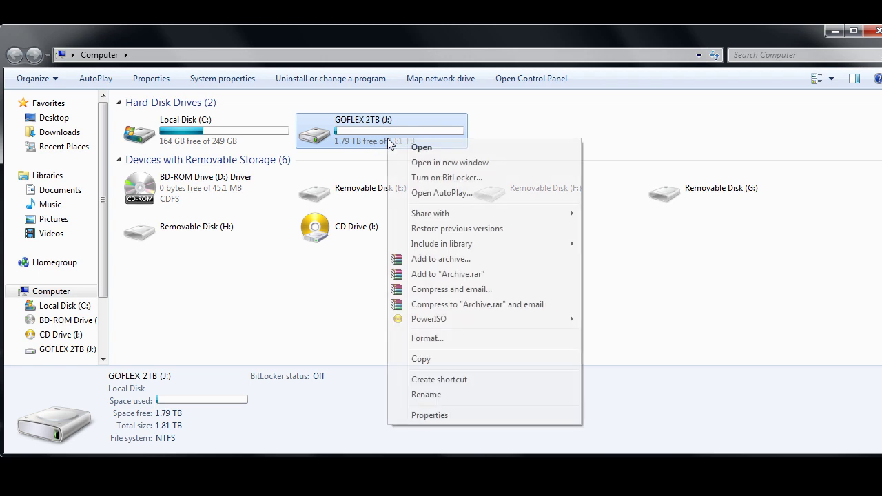
pyautogui.click(425, 338)
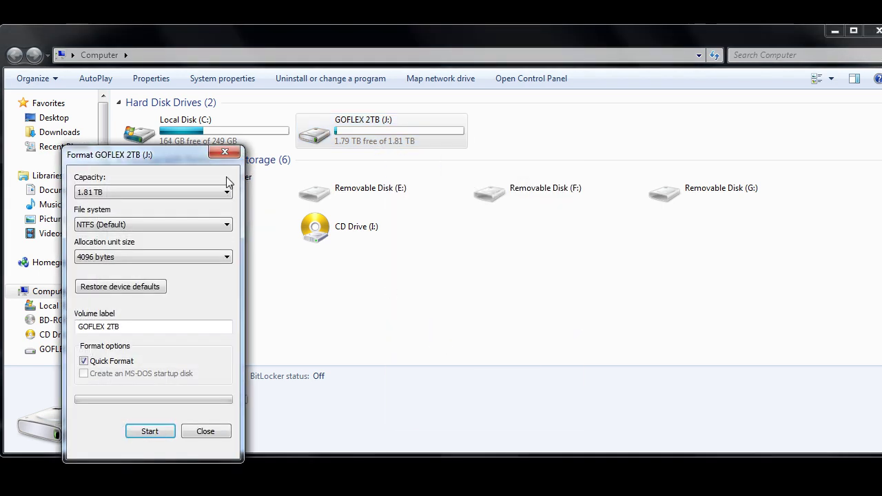
pyautogui.moveTo(201, 151); pyautogui.dragTo(404, 122)
pyautogui.click(365, 191)
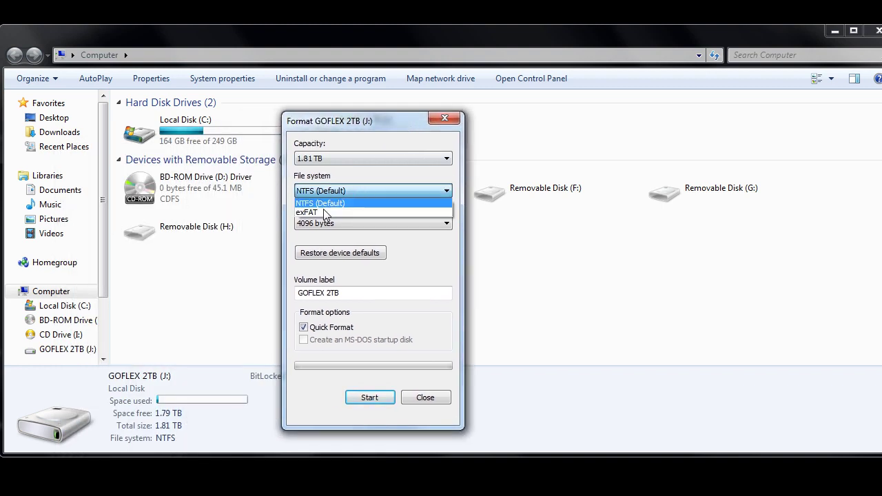
pyautogui.click(372, 210)
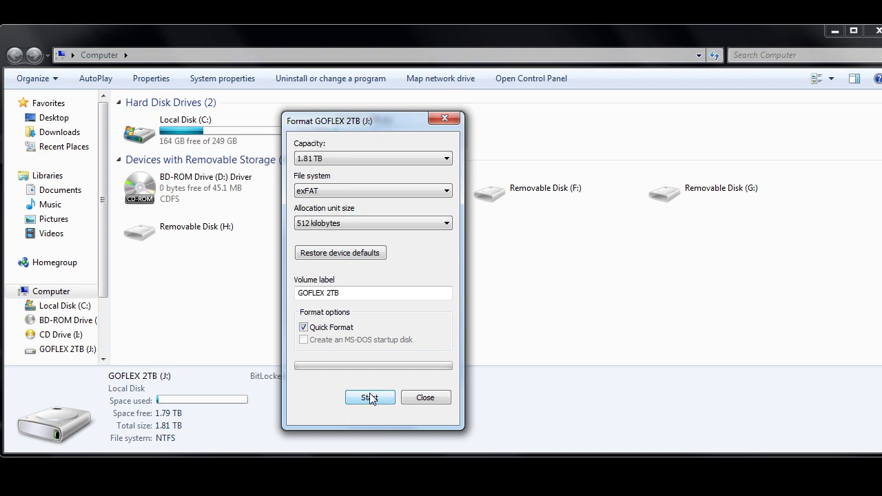
pyautogui.click(417, 399)
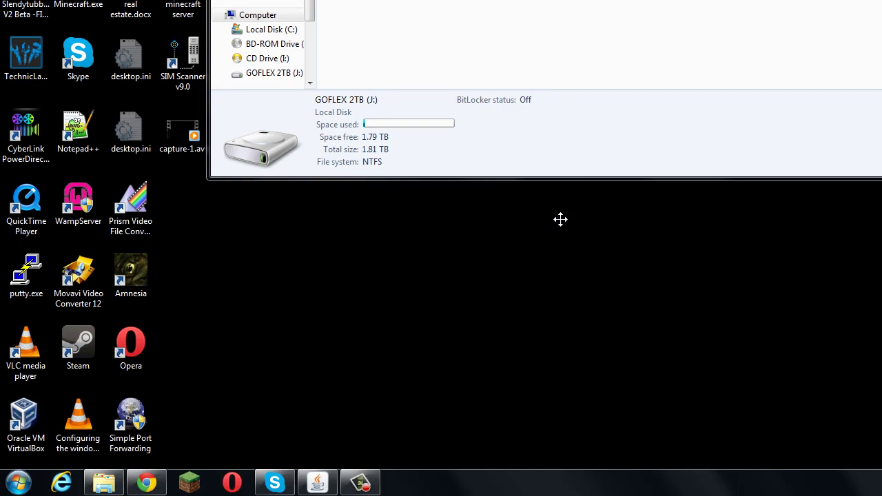
# Open Disk Management from Computer Management and select the GOFLEX 2TB (J:) partition on Disk 6.
pyautogui.click(8, 487)
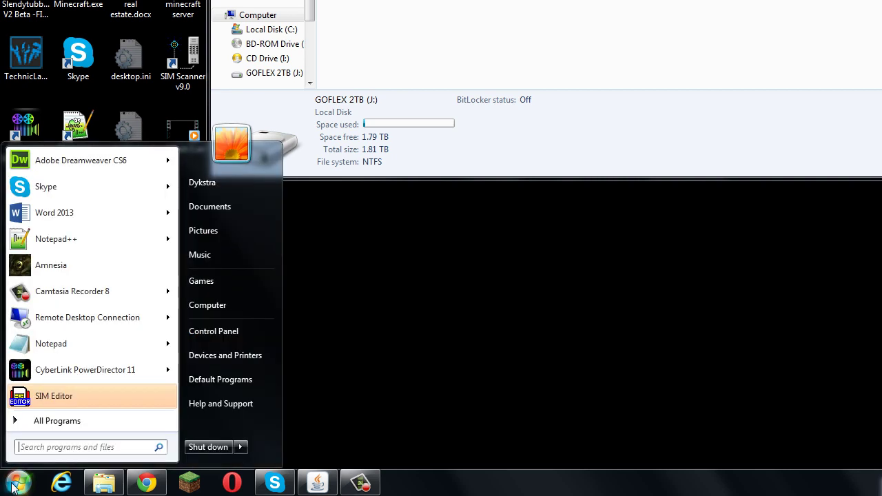
pyautogui.rightClick(204, 314)
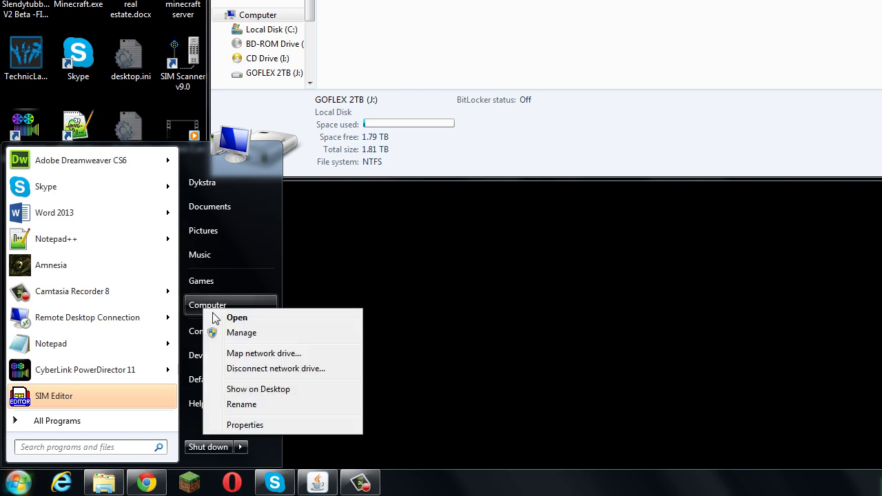
pyautogui.click(218, 332)
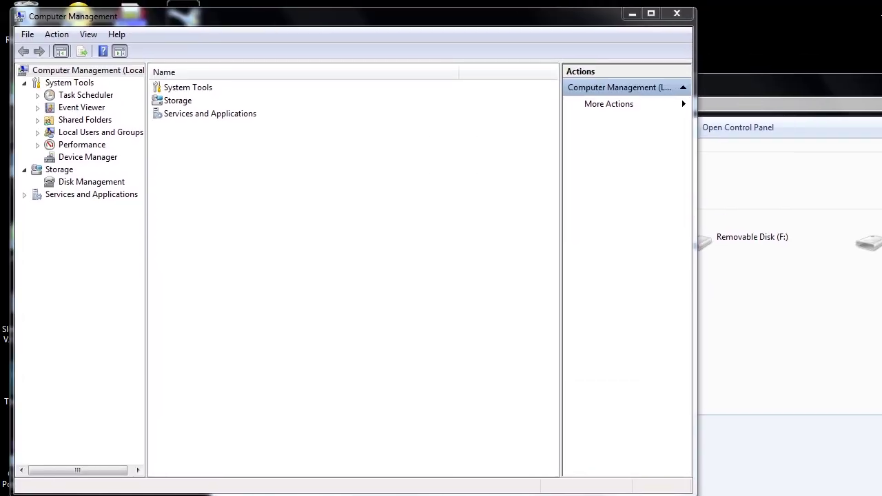
pyautogui.click(82, 182)
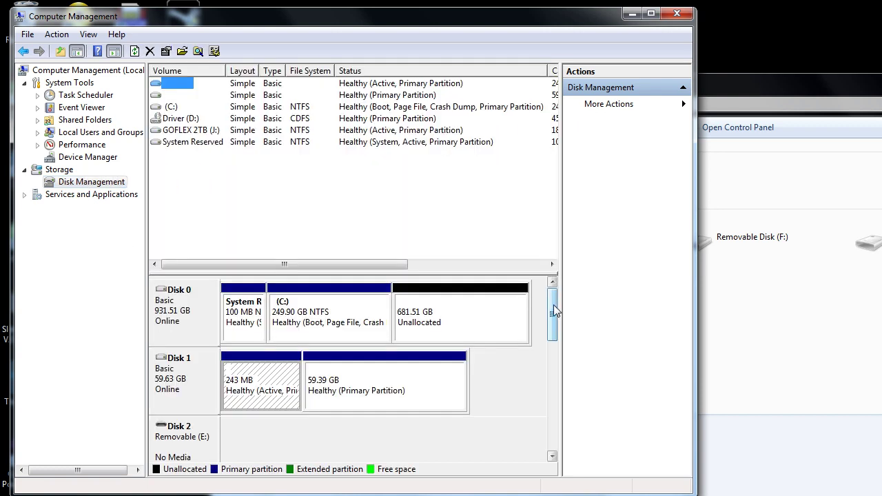
pyautogui.click(181, 315)
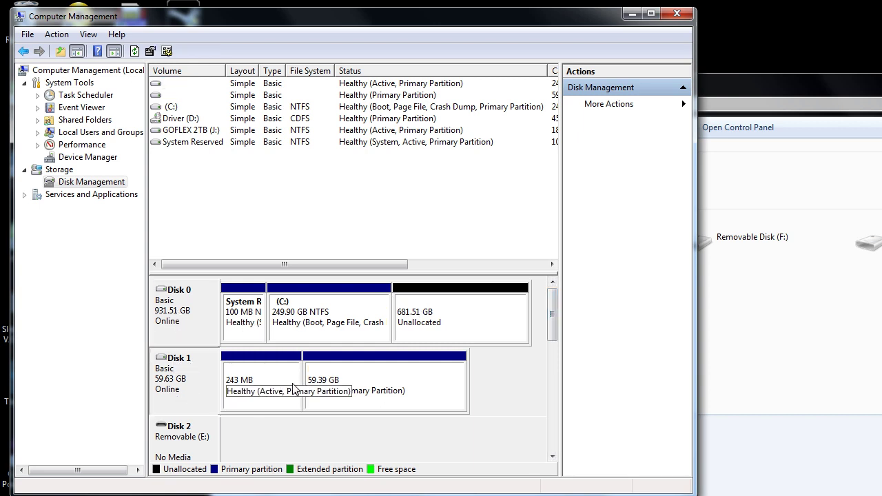
pyautogui.moveTo(553, 305); pyautogui.dragTo(553, 417)
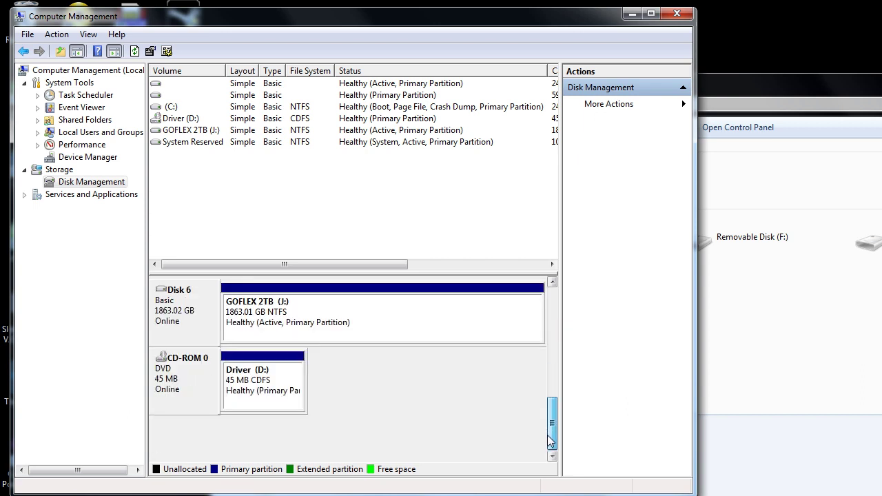
pyautogui.click(266, 328)
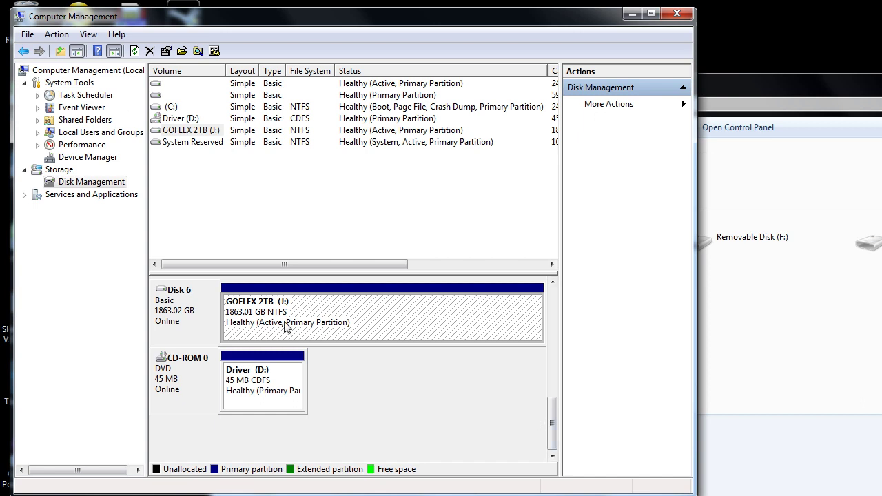
# Compare the GOFLEX 2TB (J:) drive in the Computer window with its entry in Disk Management.
pyautogui.click(811, 89)
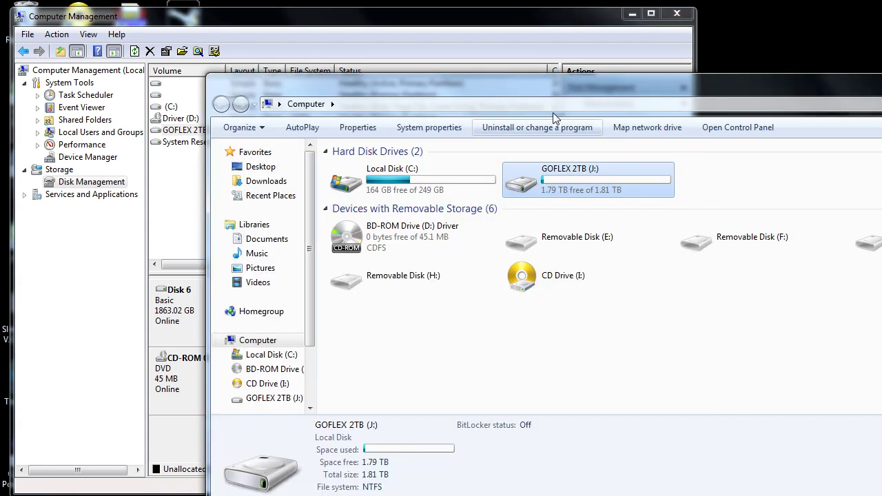
pyautogui.moveTo(601, 82); pyautogui.dragTo(511, 82)
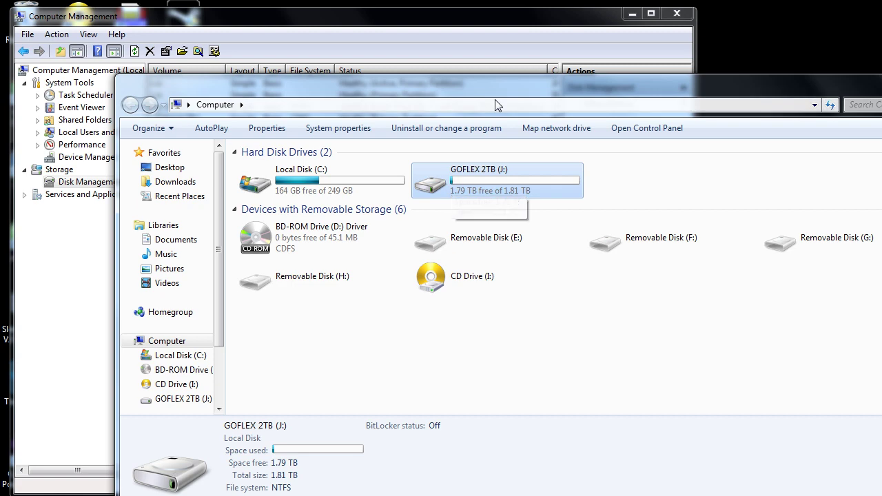
pyautogui.moveTo(489, 89); pyautogui.dragTo(794, 94)
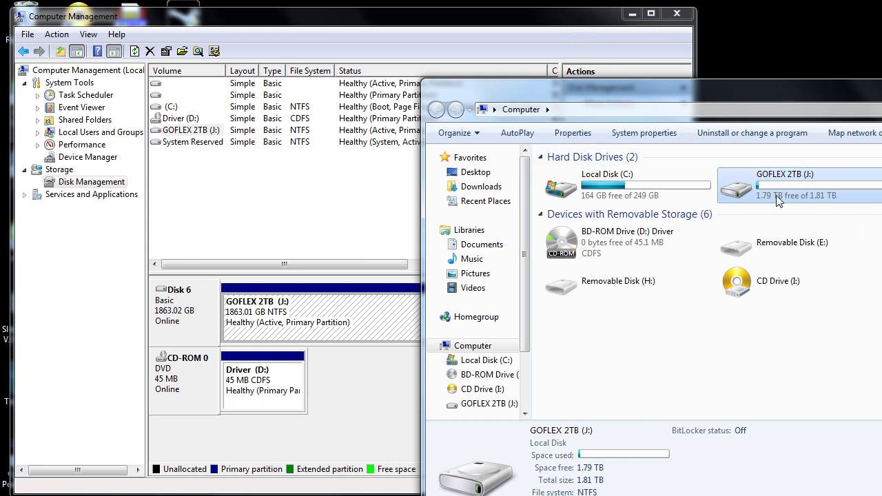
pyautogui.click(339, 387)
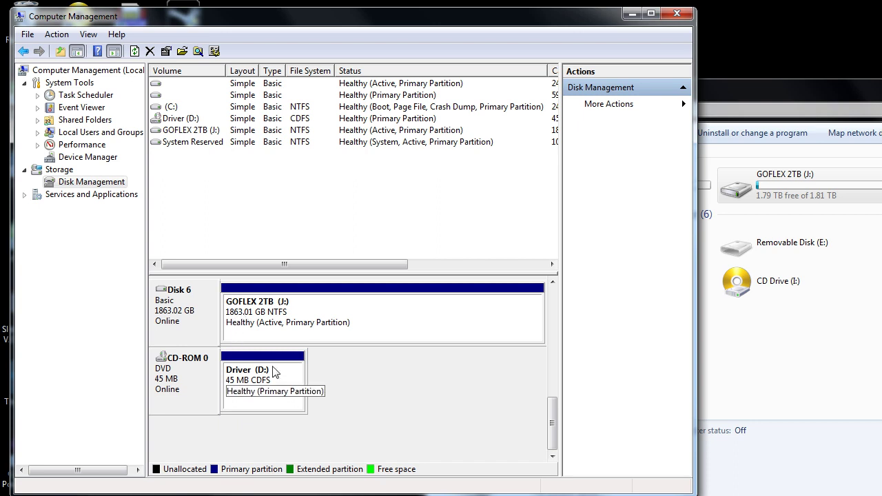
# Shrink the GOFLEX 2TB (J:) volume on Disk 6 by 200000 MB.
pyautogui.rightClick(305, 310)
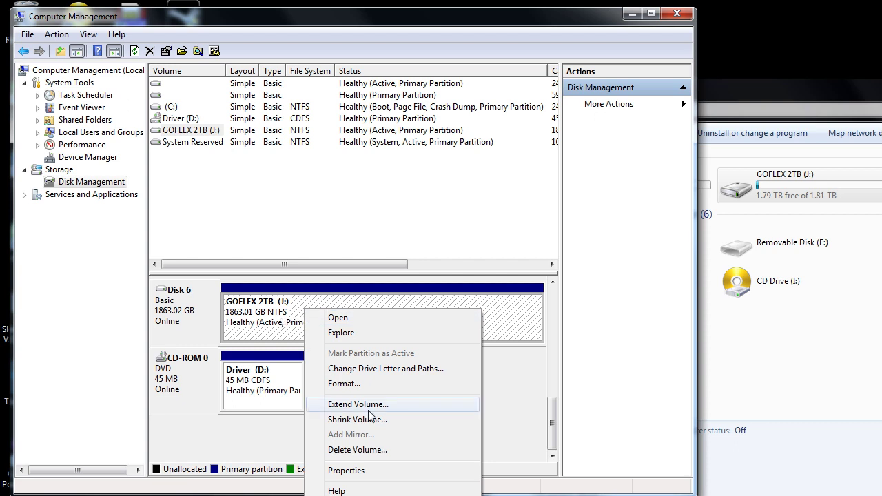
pyautogui.click(546, 351)
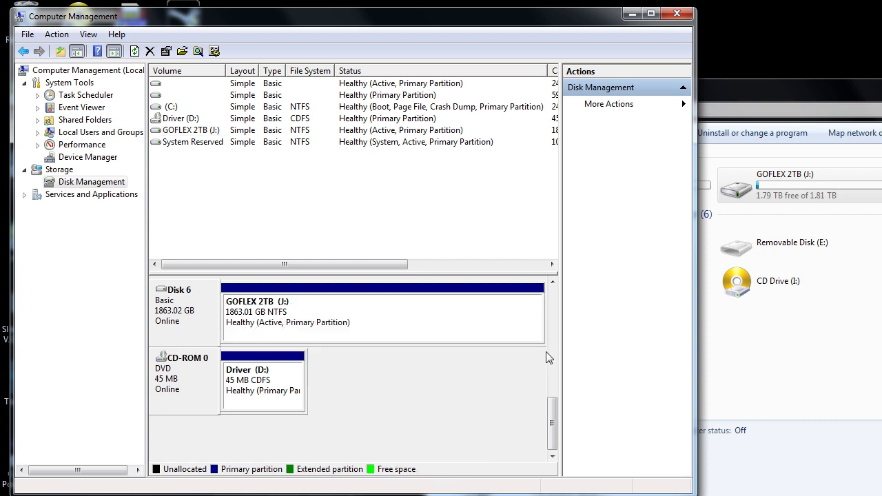
pyautogui.click(372, 298)
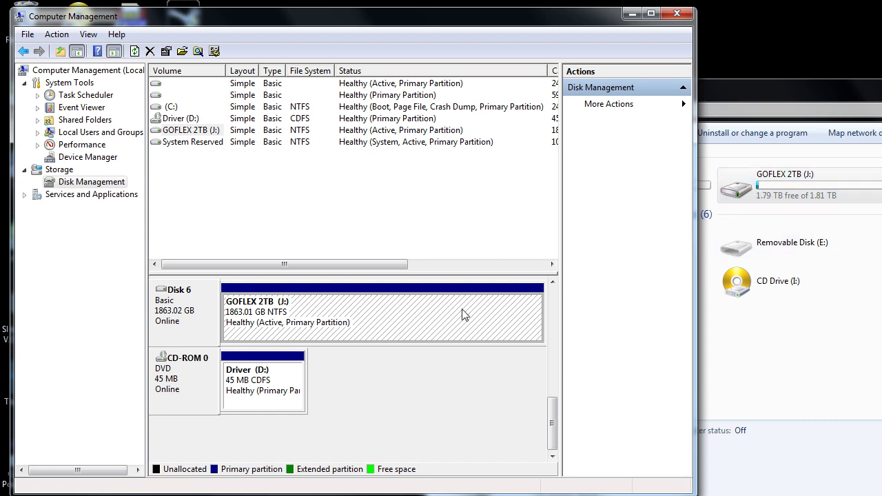
pyautogui.rightClick(413, 323)
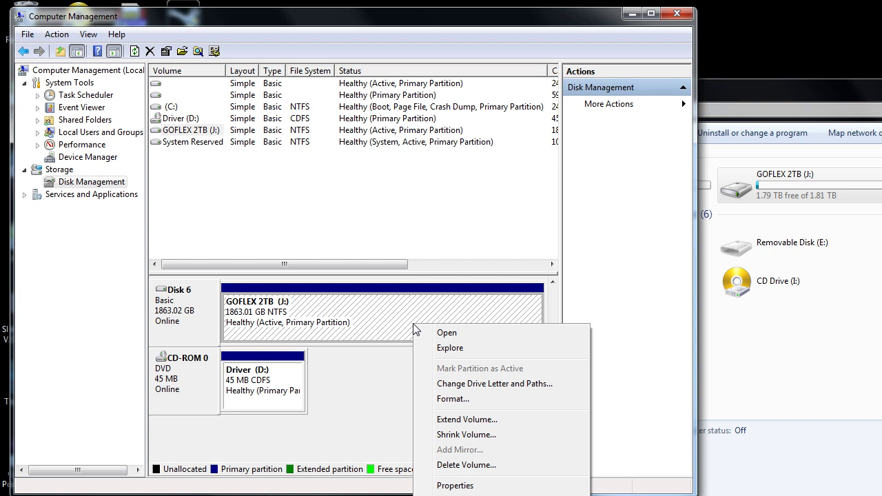
pyautogui.click(464, 434)
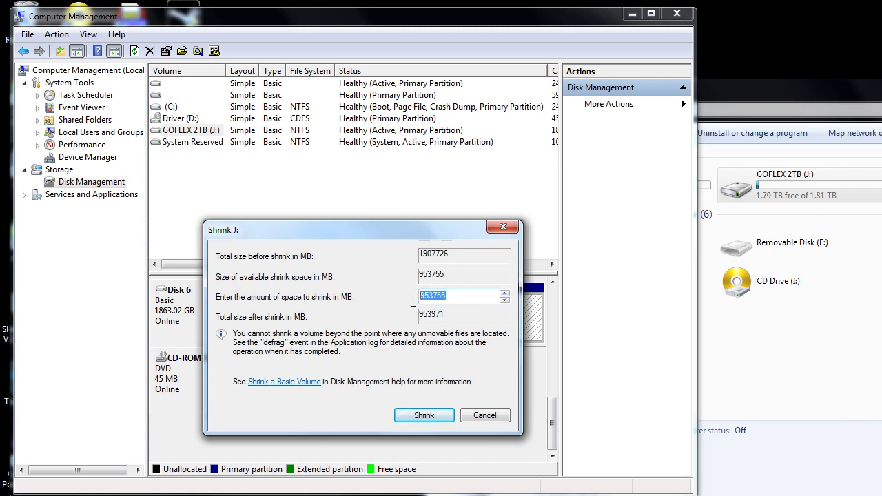
pyautogui.moveTo(465, 301); pyautogui.dragTo(404, 301)
pyautogui.write('200000')
pyautogui.moveTo(459, 305); pyautogui.dragTo(358, 305)
pyautogui.click(422, 415)
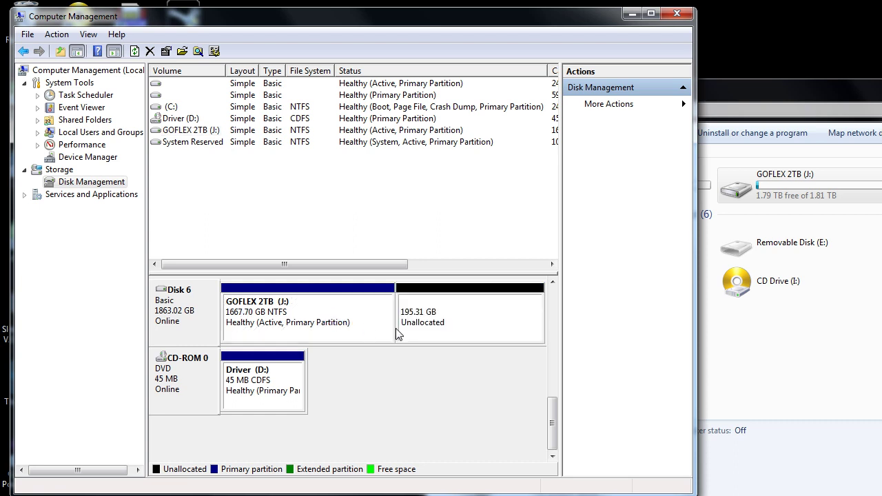
# Start a new simple volume in the unallocated space on Disk 6, with size 200000 MB and drive letter K.
pyautogui.click(417, 321)
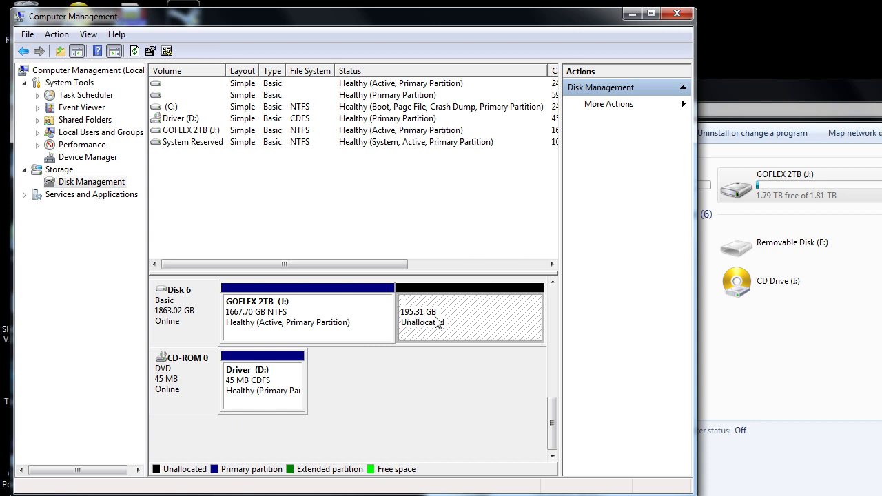
pyautogui.click(380, 304)
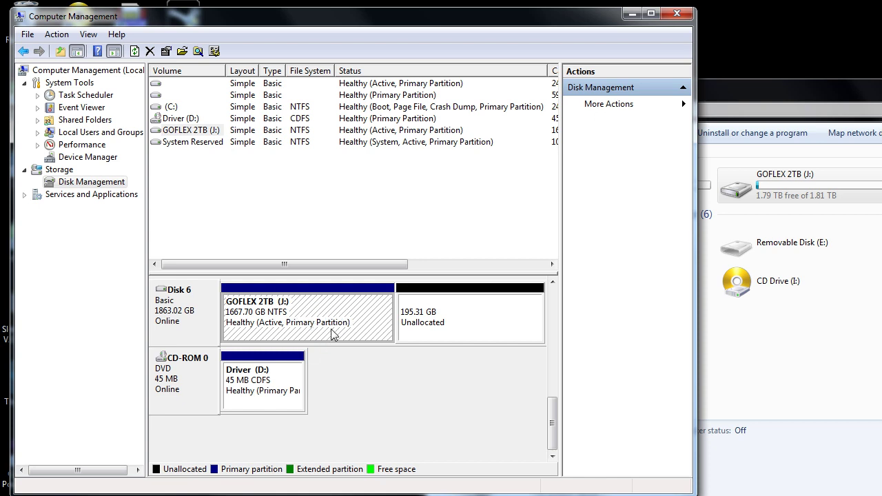
pyautogui.click(439, 316)
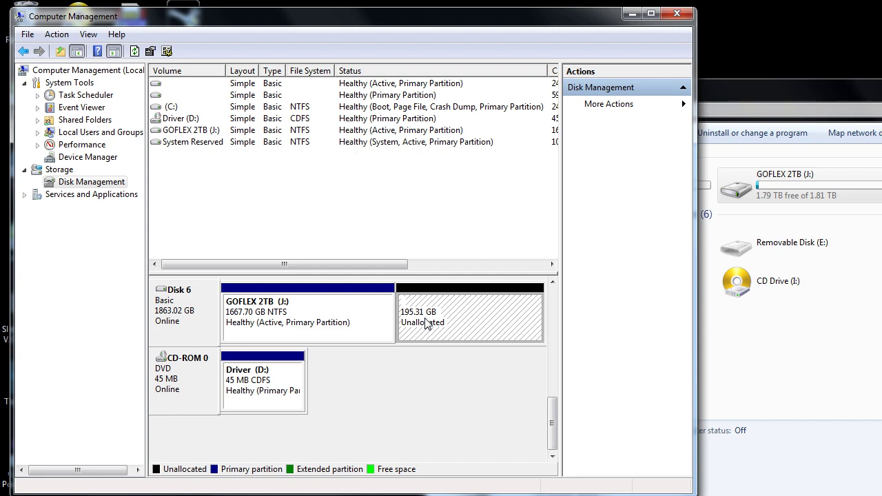
pyautogui.rightClick(426, 324)
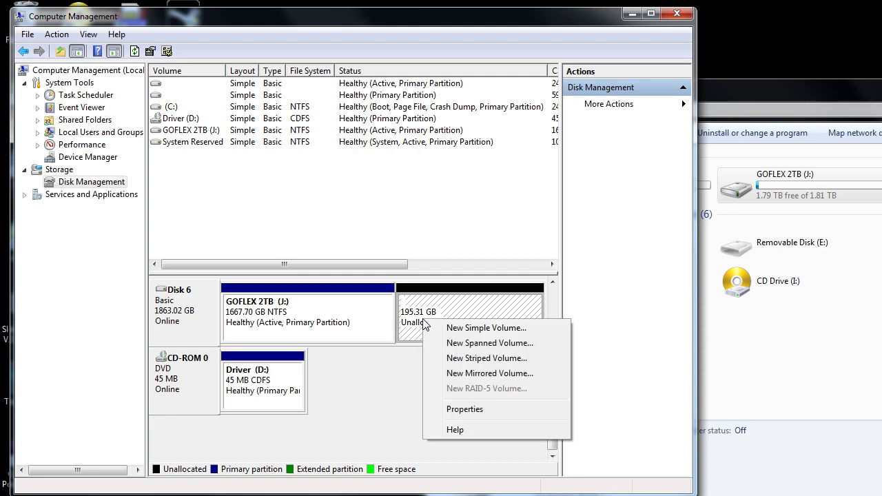
pyautogui.click(468, 328)
pyautogui.click(417, 329)
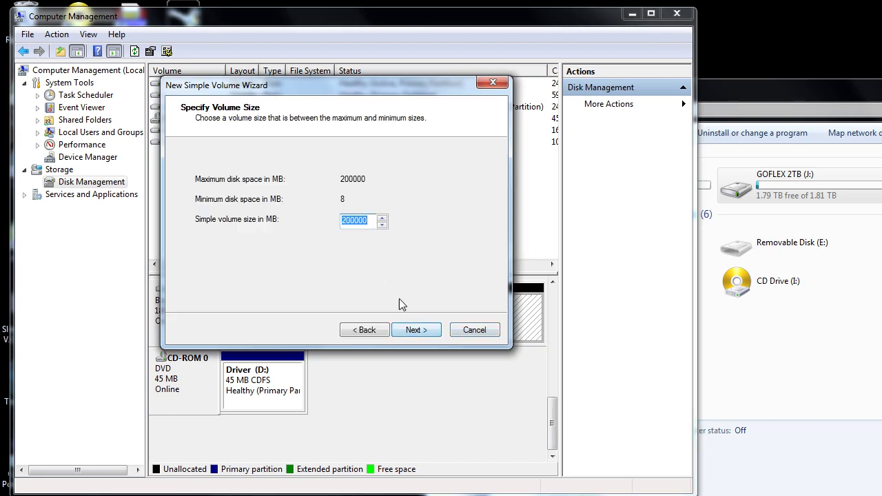
pyautogui.click(415, 330)
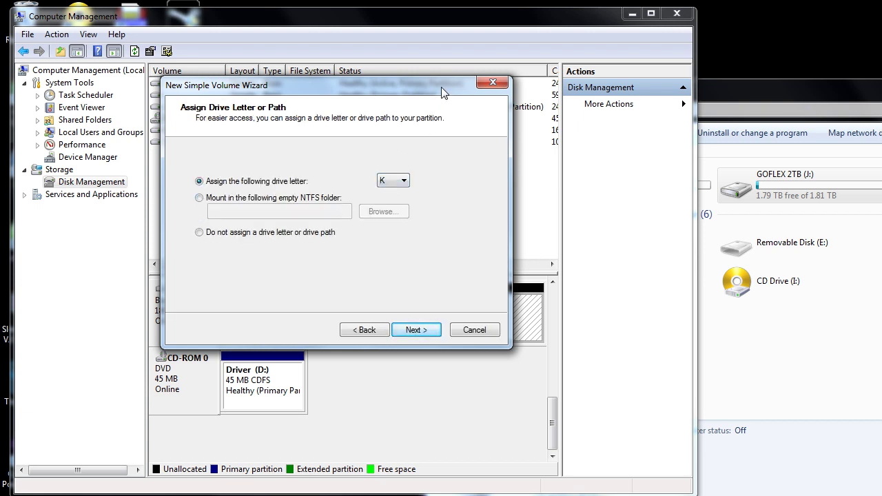
pyautogui.moveTo(442, 88); pyautogui.dragTo(445, 95)
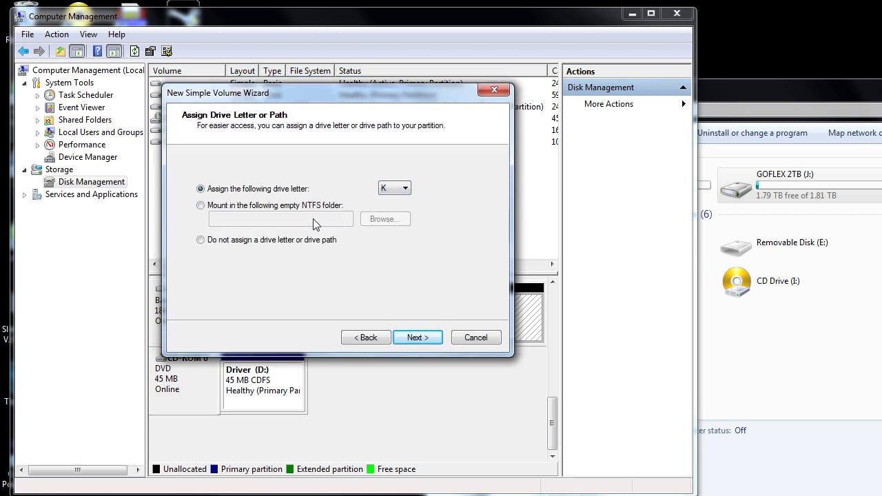
pyautogui.click(426, 339)
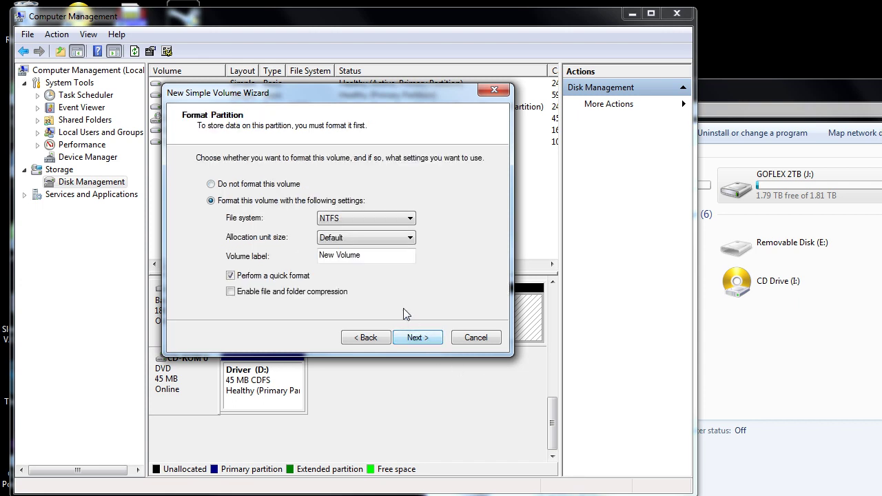
# Set the new volume's file system to exFAT with a quick format and finish creating it.
pyautogui.click(370, 219)
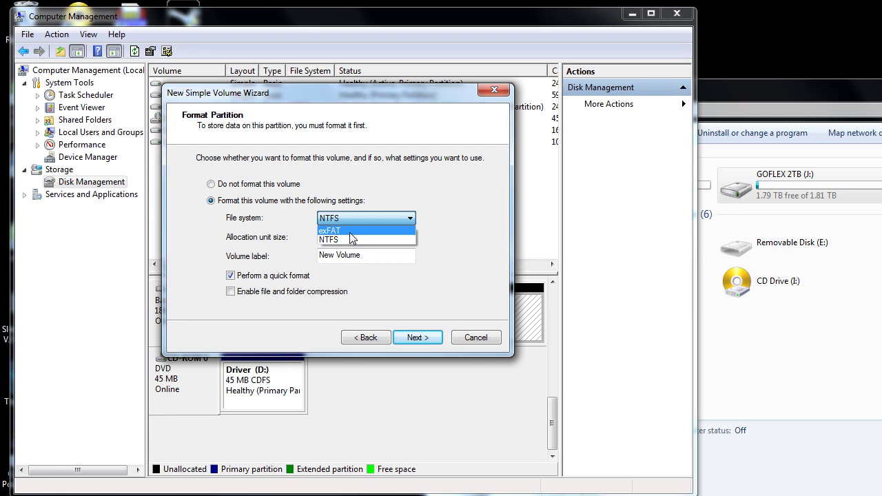
pyautogui.click(350, 232)
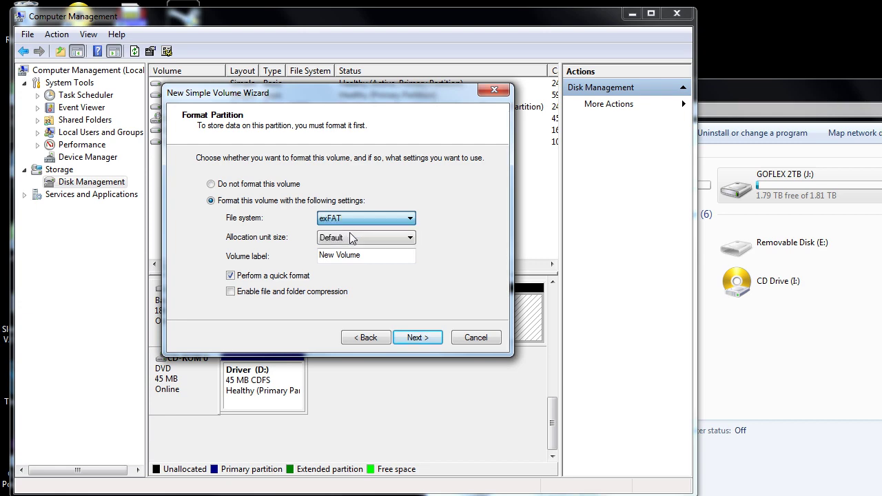
pyautogui.click(432, 340)
pyautogui.click(428, 285)
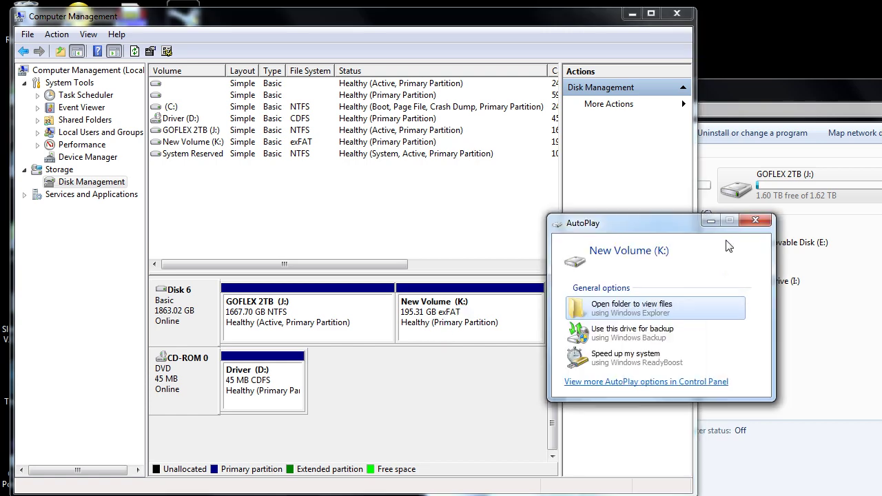
# Compare the free space and total size of GOFLEX 2TB (J:) and New Volume (K:) in the Computer window.
pyautogui.moveTo(785, 100); pyautogui.dragTo(565, 135)
pyautogui.click(662, 224)
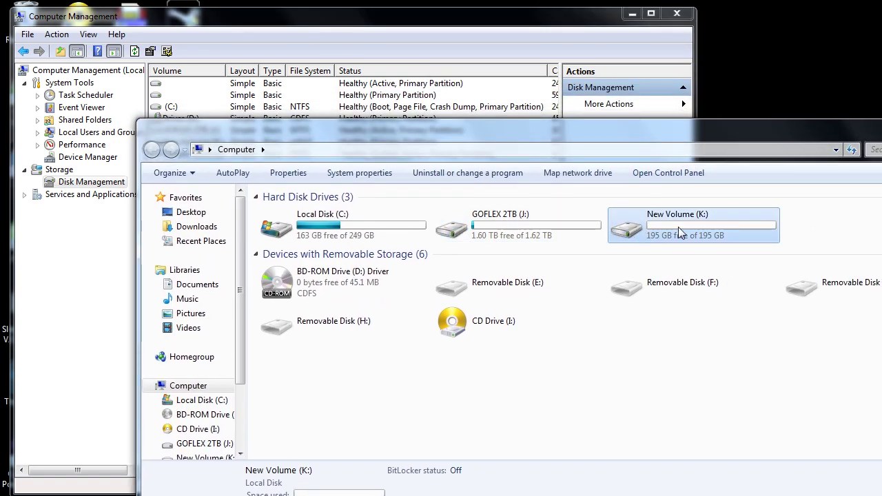
pyautogui.click(551, 221)
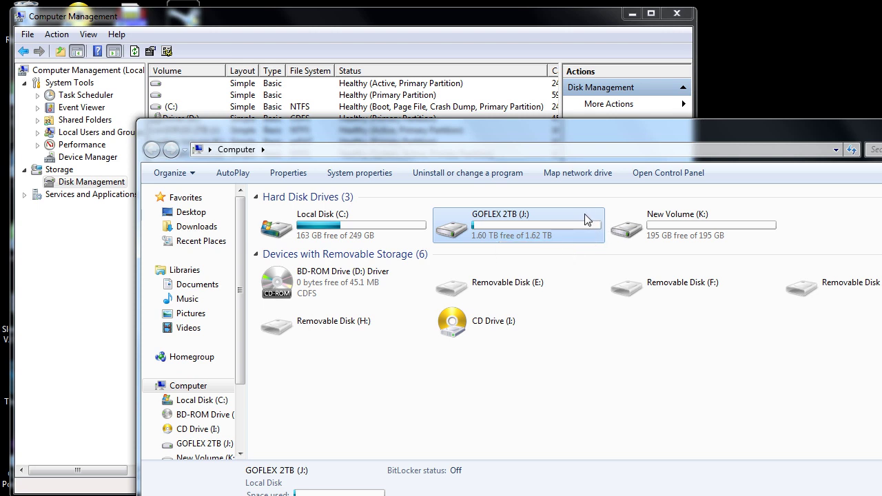
pyautogui.click(717, 218)
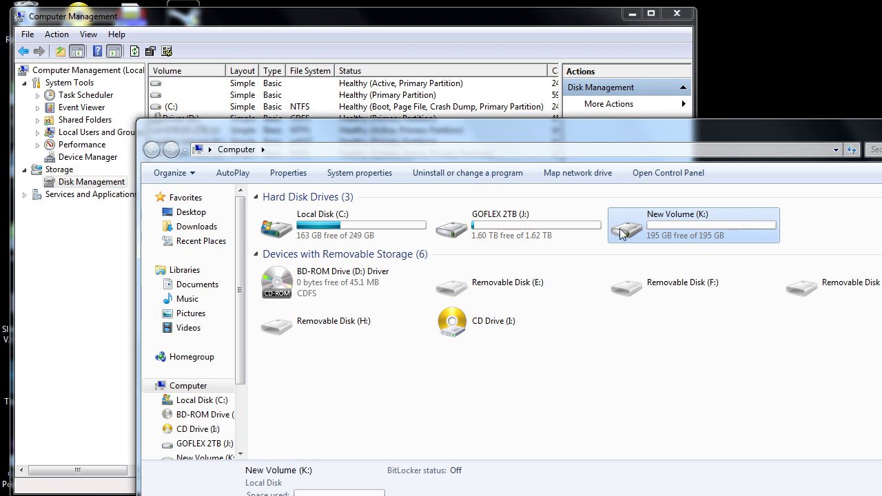
pyautogui.click(563, 219)
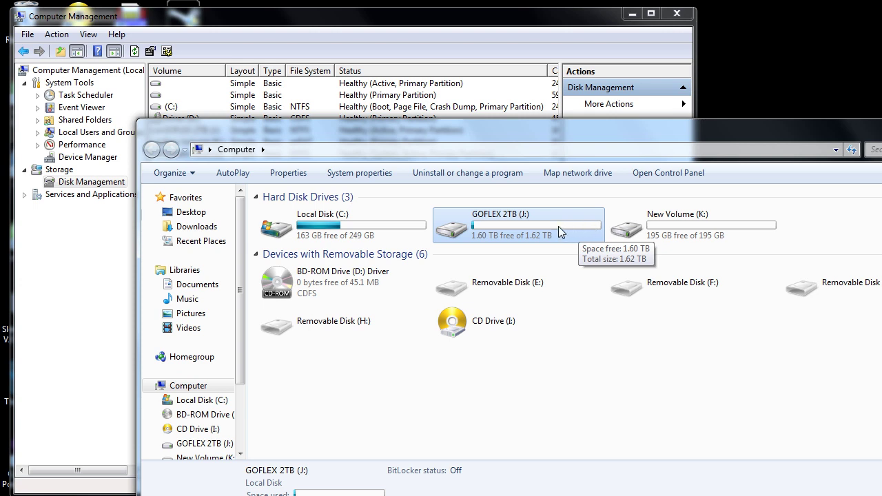
pyautogui.click(689, 222)
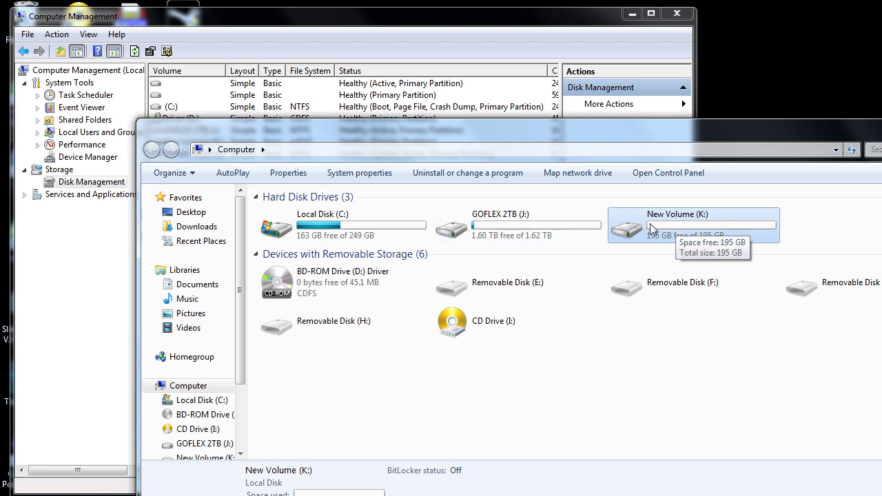
# Browse the contents of GOFLEX 2TB (J:) and New Volume (K:) to compare the files stored on each partition.
pyautogui.click(500, 225)
pyautogui.doubleClick(496, 220)
pyautogui.click(496, 220)
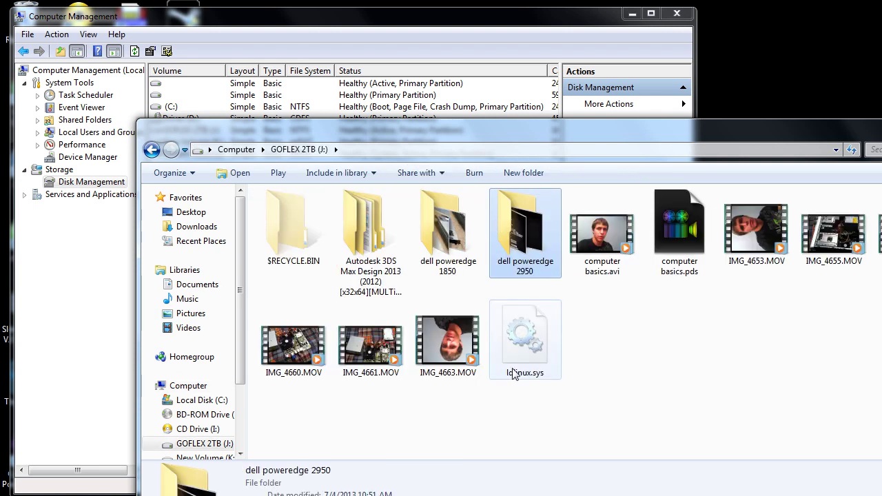
pyautogui.moveTo(632, 337); pyautogui.dragTo(279, 339)
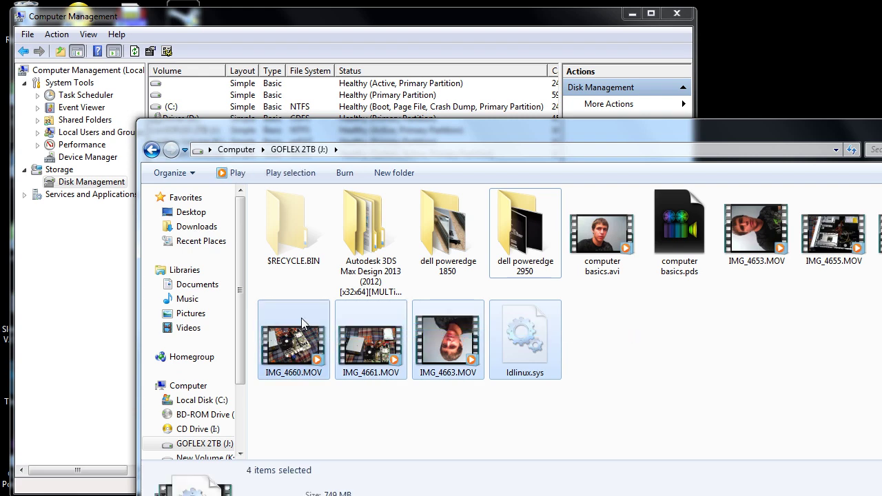
pyautogui.click(152, 149)
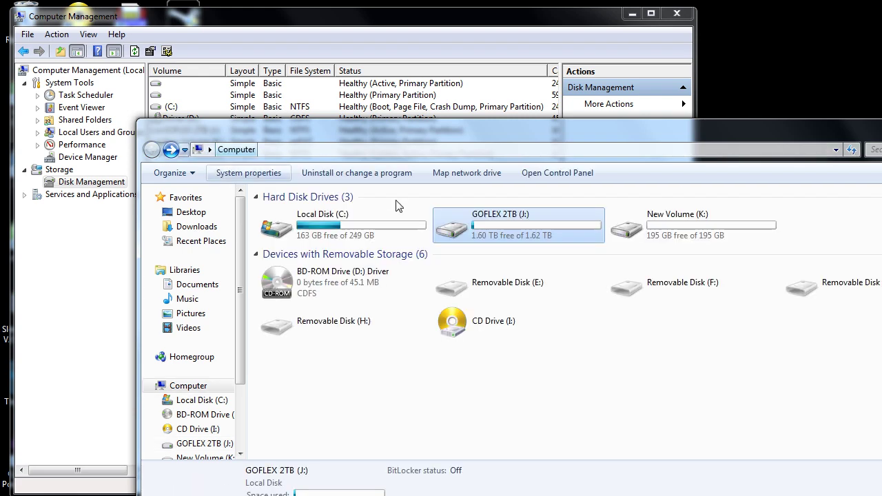
pyautogui.doubleClick(658, 224)
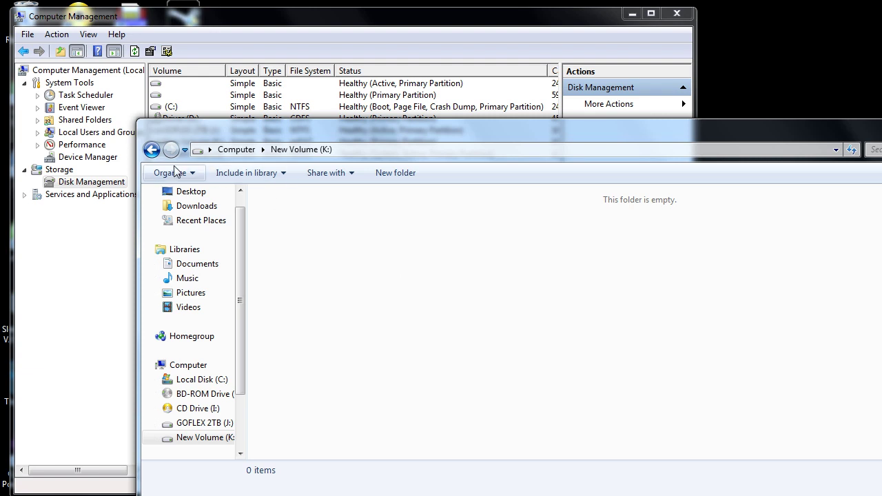
pyautogui.click(151, 149)
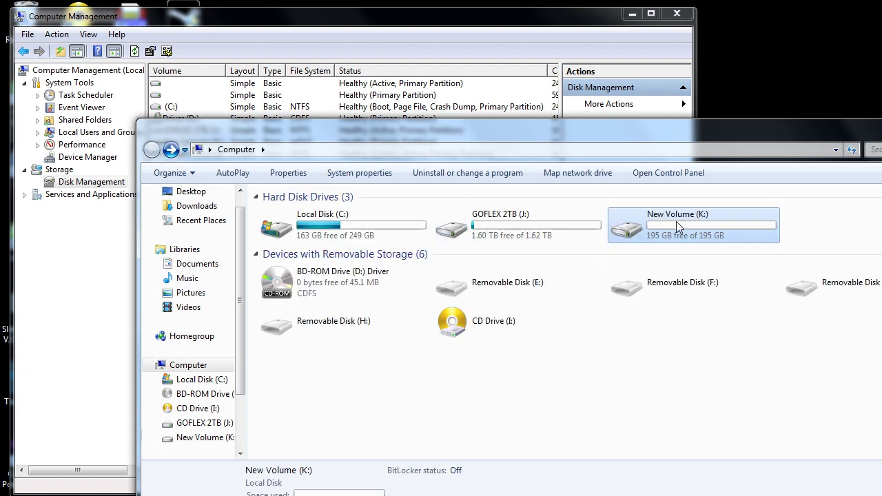
pyautogui.click(518, 226)
pyautogui.doubleClick(518, 226)
pyautogui.click(518, 227)
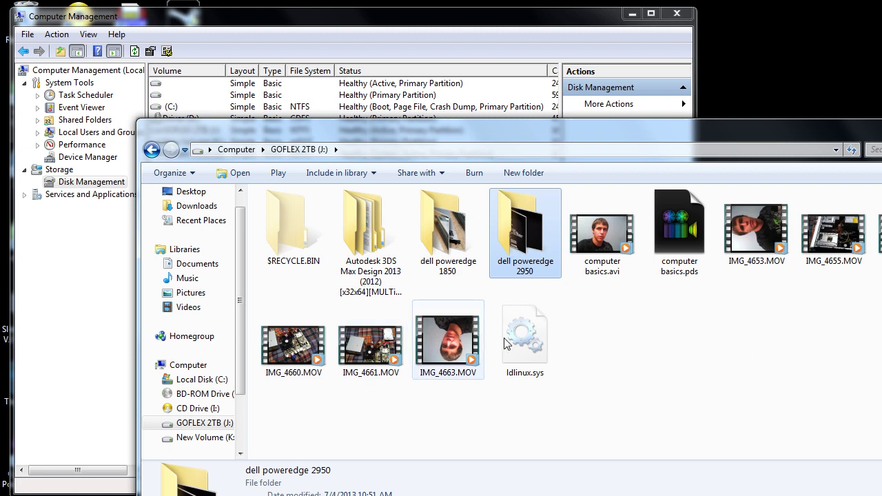
pyautogui.moveTo(592, 337); pyautogui.dragTo(289, 338)
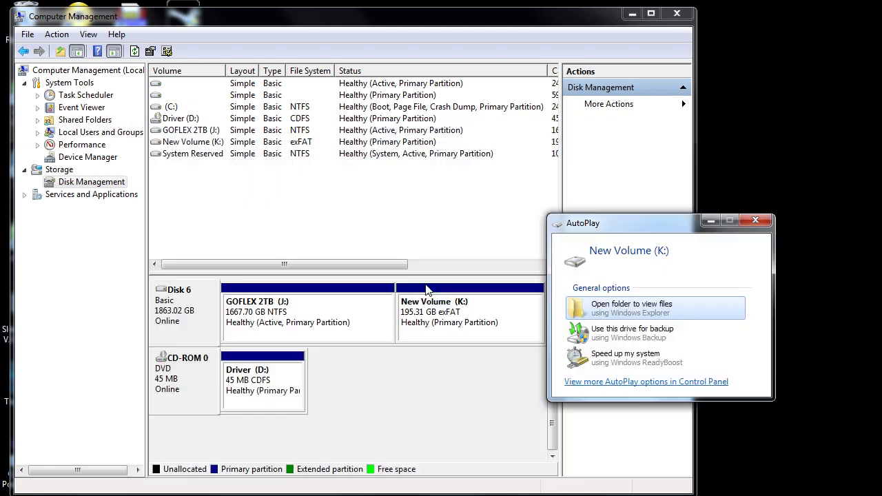
# Review the drives in a new Computer window, then close it and the AutoPlay dialog for New Volume (K:).
pyautogui.press('super')
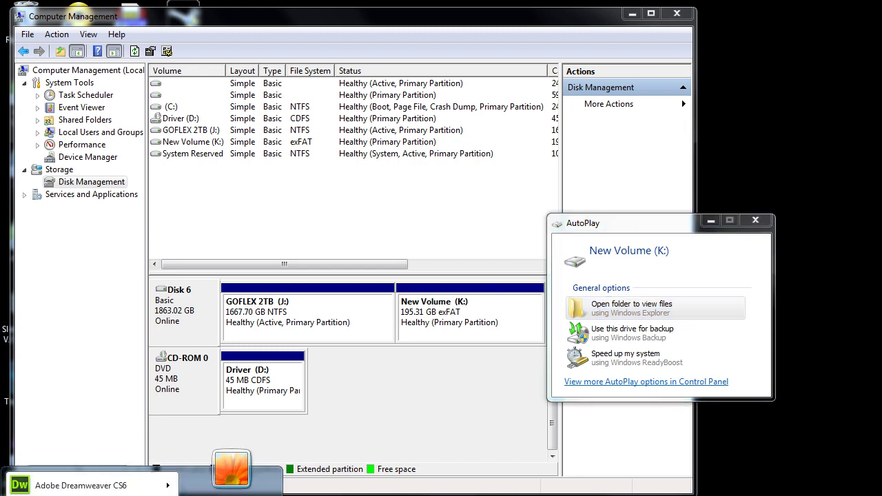
pyautogui.press('super+e')
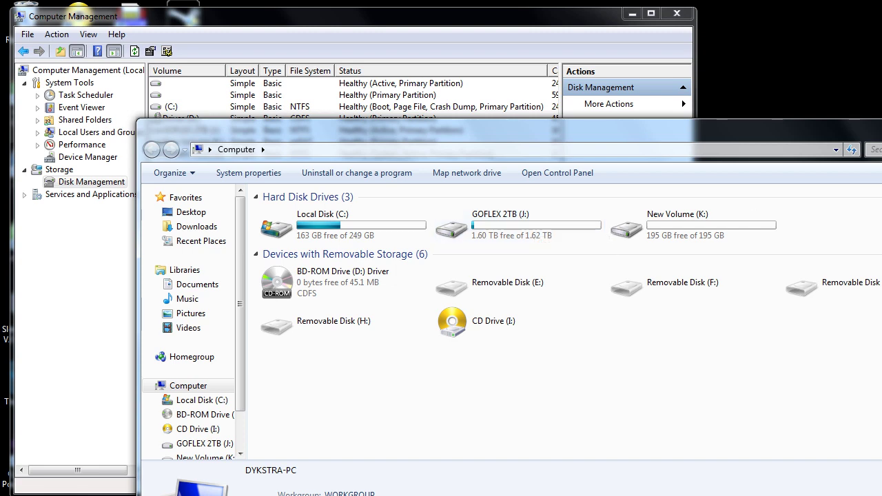
pyautogui.hotkey('alt', 'F4')
pyautogui.click(751, 219)
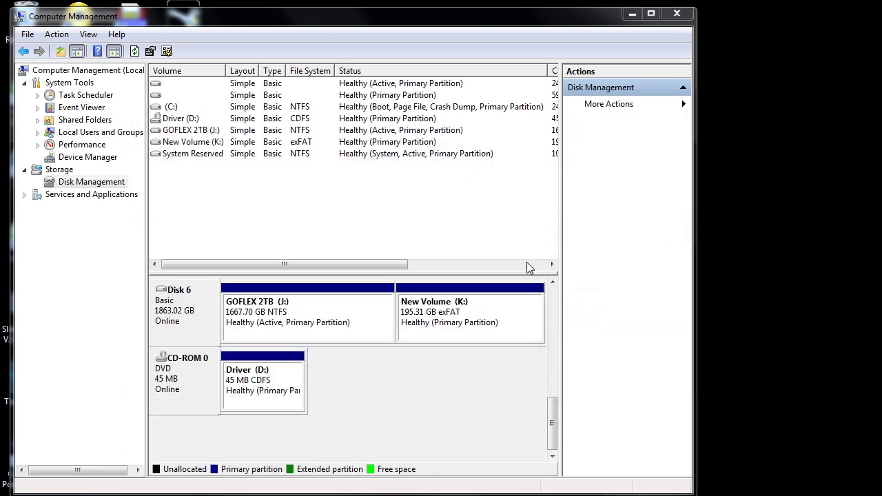
# Shrink the GOFLEX 2TB (J:) volume on Disk 6 by another 200000 MB.
pyautogui.rightClick(301, 316)
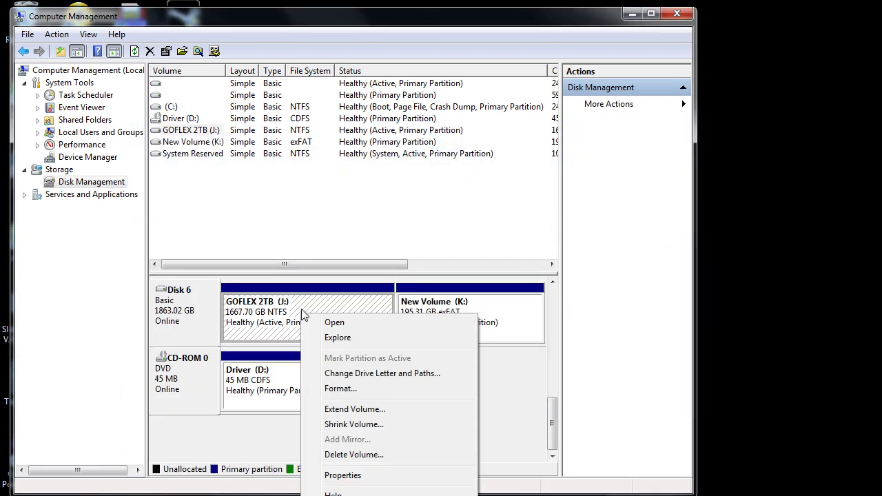
pyautogui.click(354, 425)
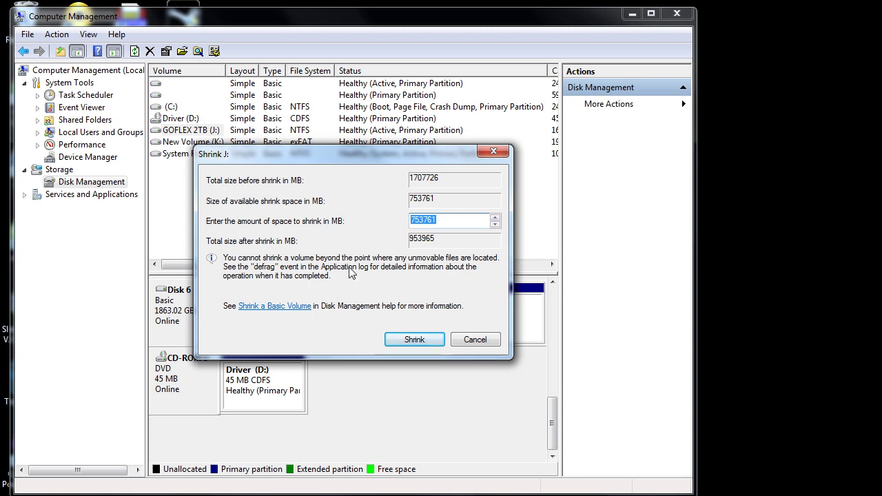
pyautogui.write('200000')
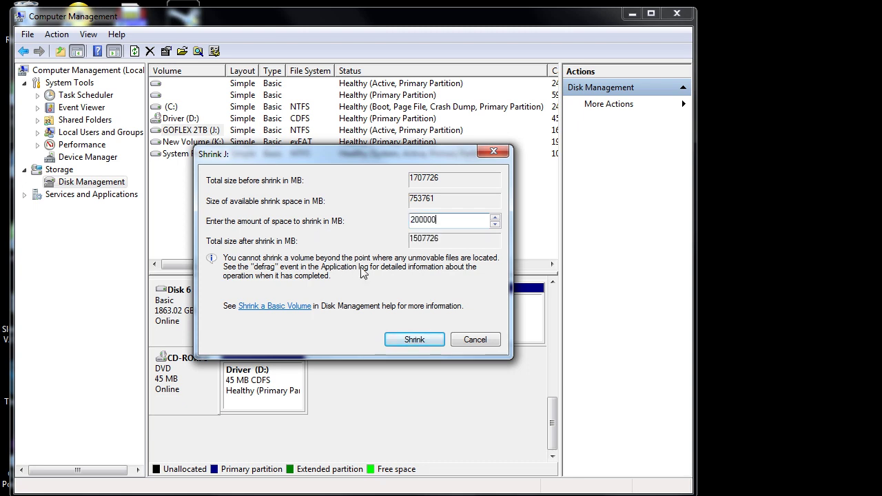
pyautogui.click(413, 339)
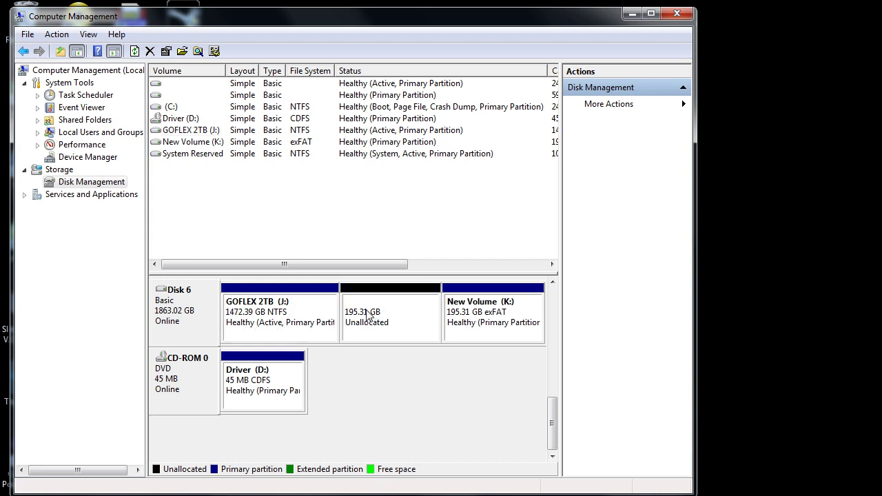
# Compare the volume operations available for the unallocated space and for New Volume (K:) on Disk 6.
pyautogui.click(314, 316)
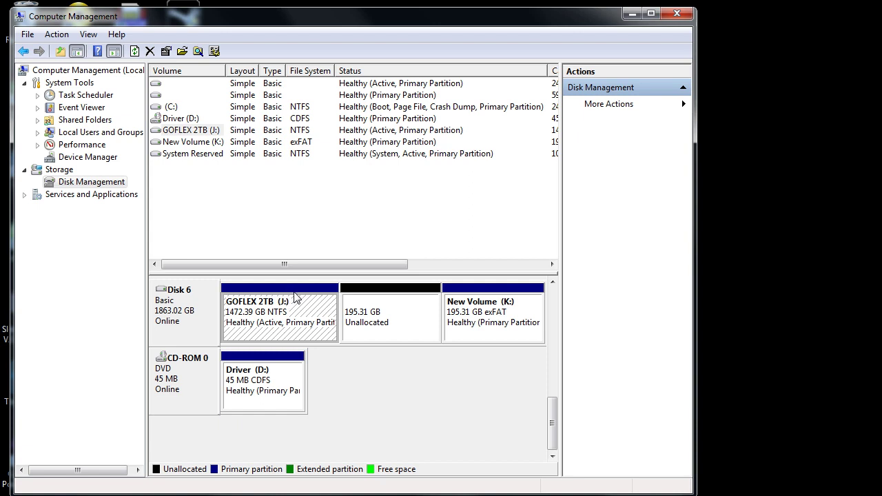
pyautogui.click(513, 313)
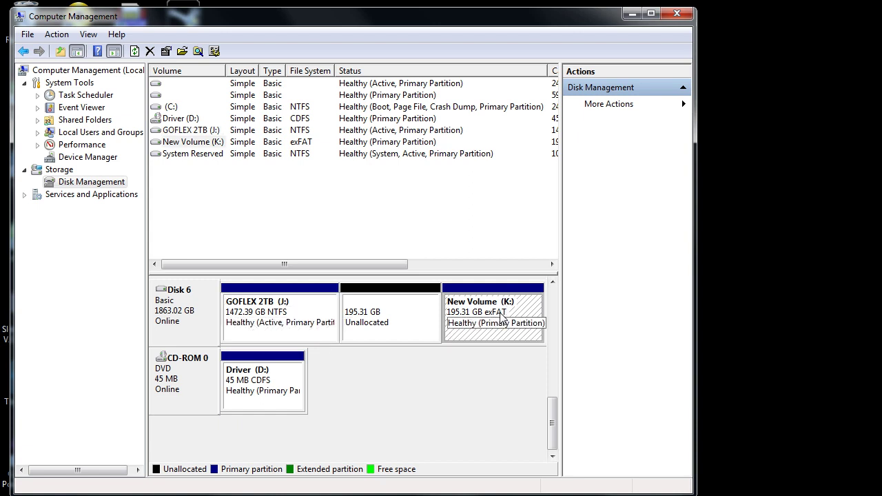
pyautogui.click(429, 318)
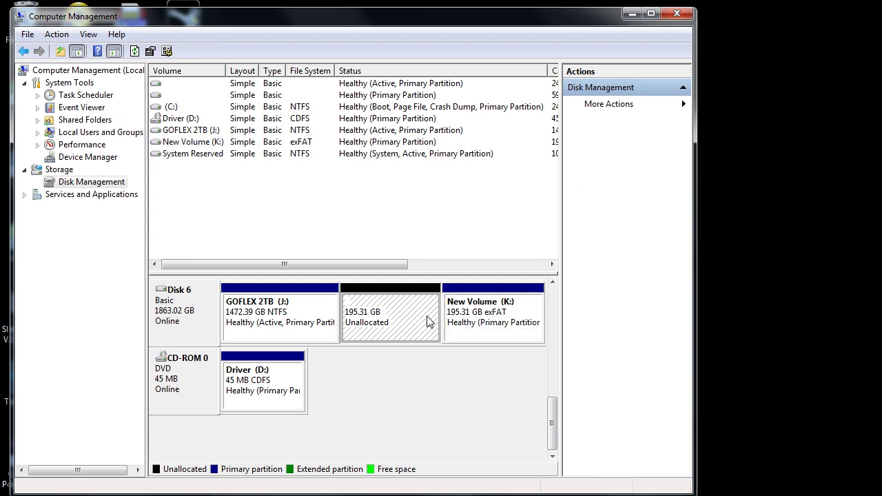
pyautogui.rightClick(387, 324)
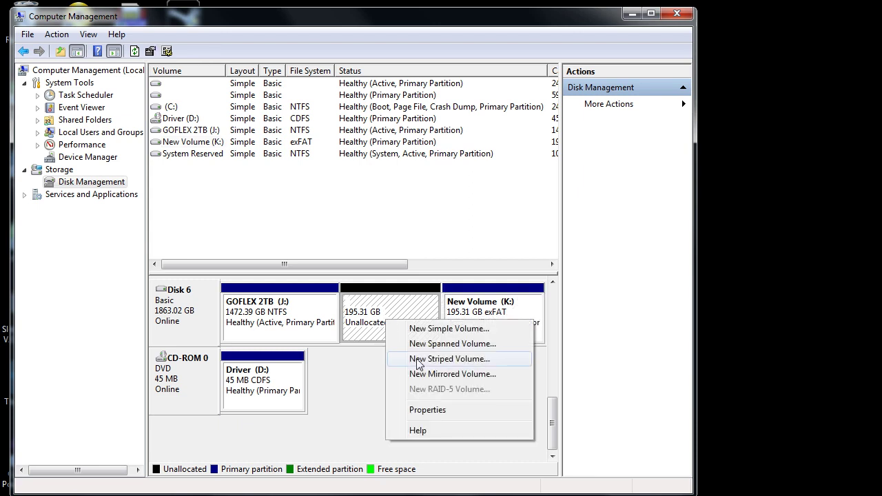
pyautogui.click(463, 308)
pyautogui.rightClick(462, 308)
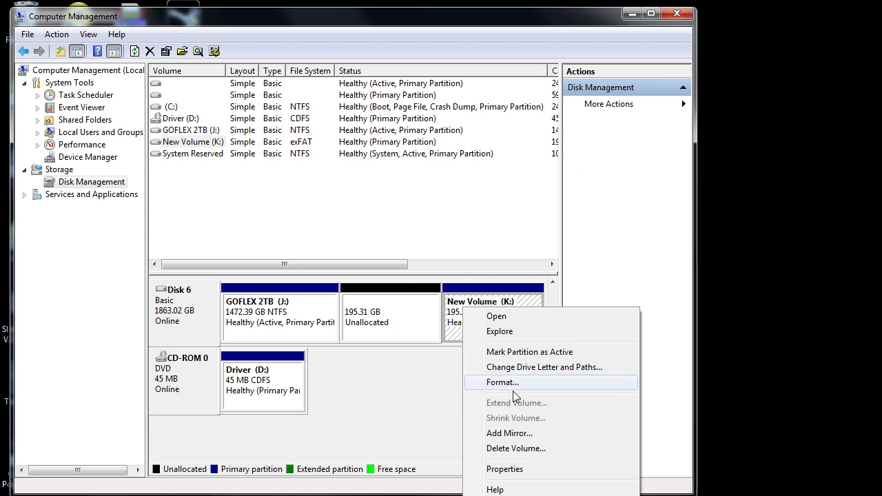
pyautogui.rightClick(465, 297)
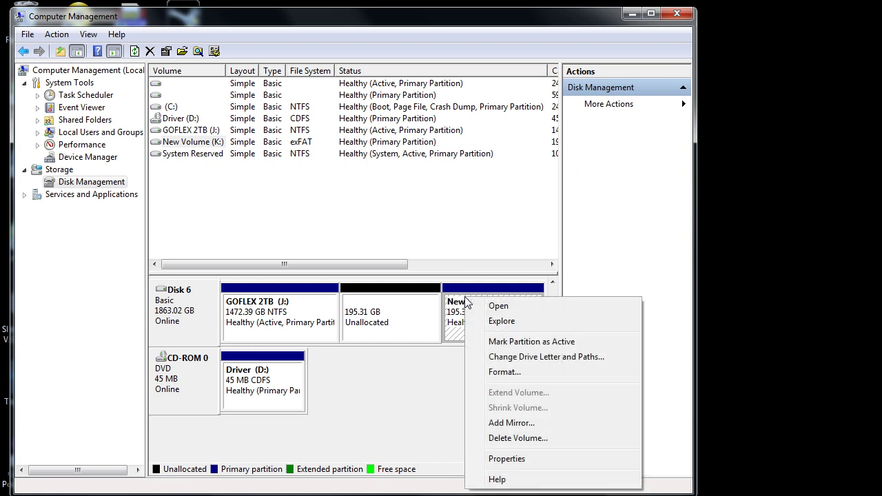
pyautogui.click(456, 333)
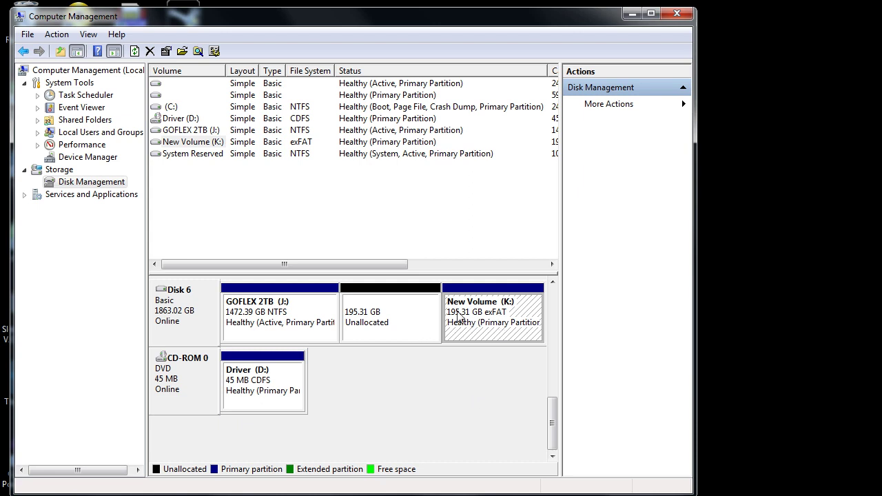
pyautogui.click(406, 329)
pyautogui.rightClick(406, 329)
pyautogui.click(441, 332)
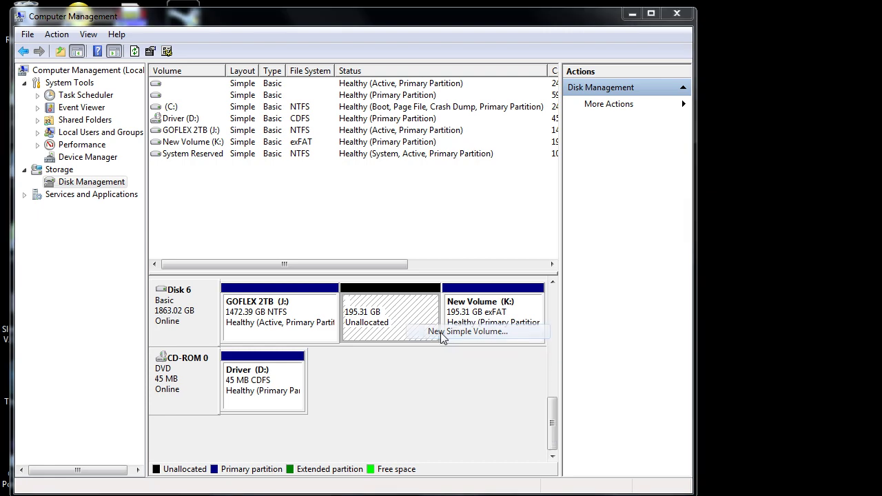
pyautogui.click(434, 332)
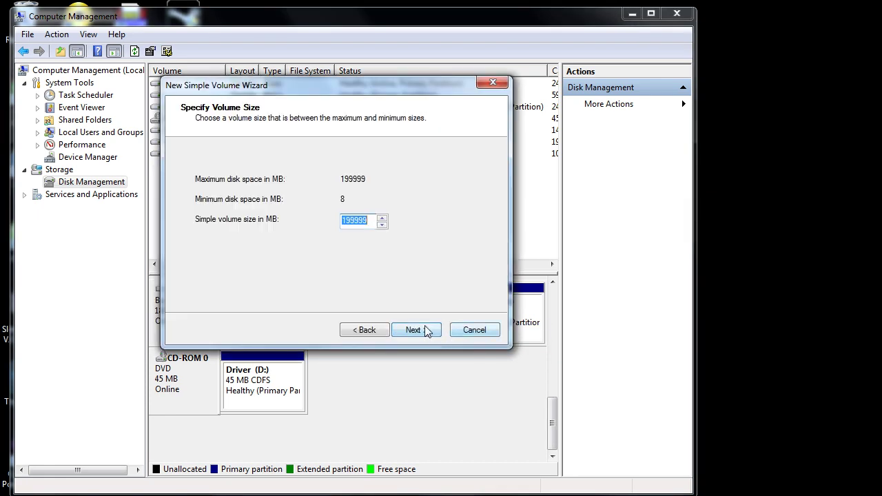
pyautogui.click(474, 330)
# Check which volume operations are offered for GOFLEX 2TB (J:) and for the unallocated space beside it.
pyautogui.click(300, 337)
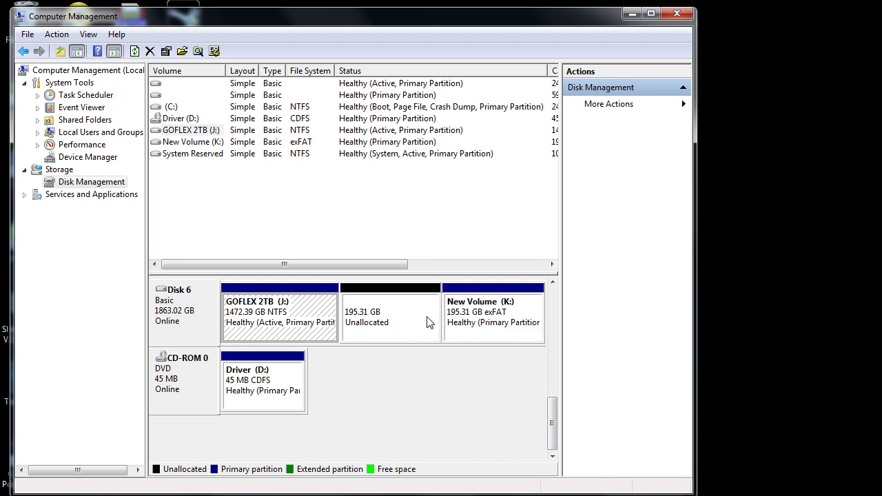
pyautogui.rightClick(272, 312)
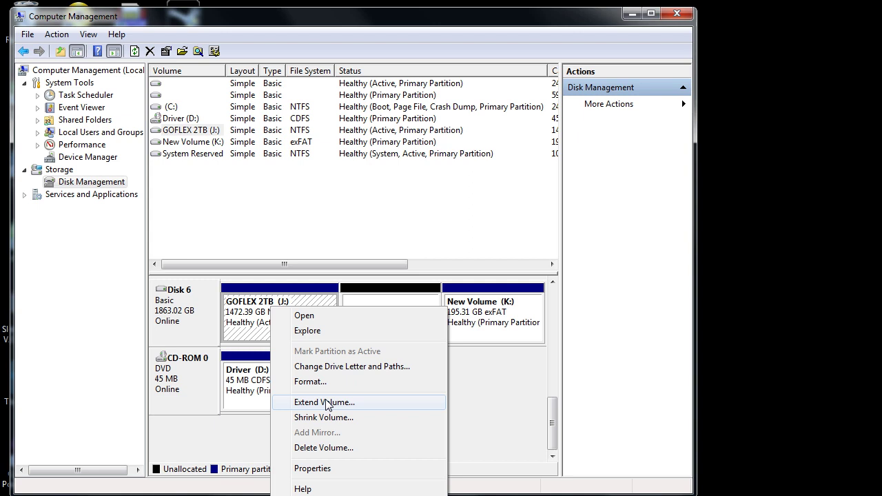
pyautogui.click(491, 351)
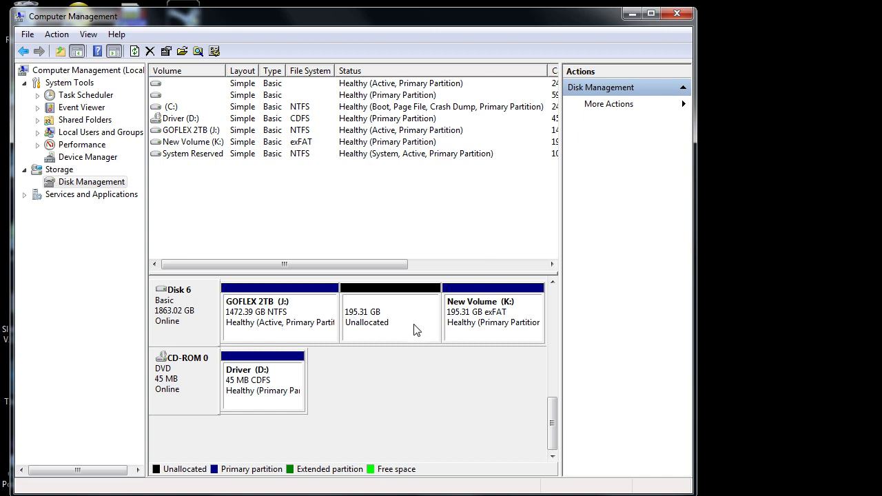
pyautogui.rightClick(394, 320)
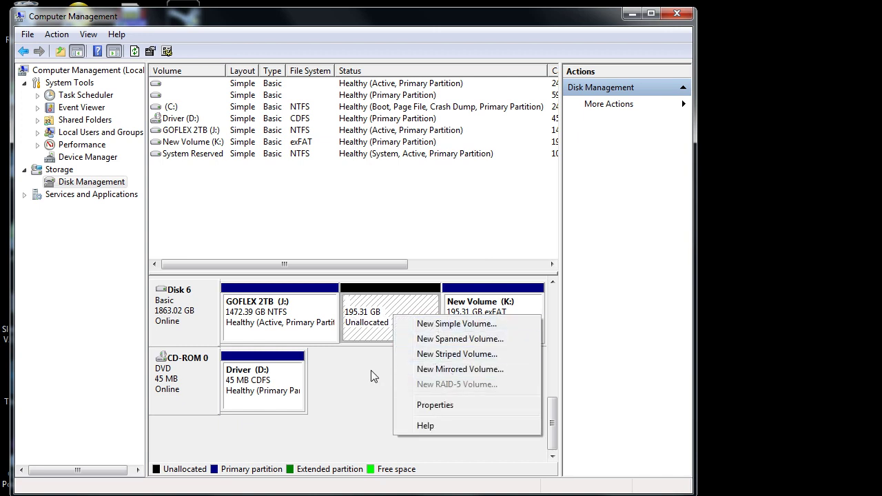
pyautogui.click(342, 401)
pyautogui.rightClick(307, 302)
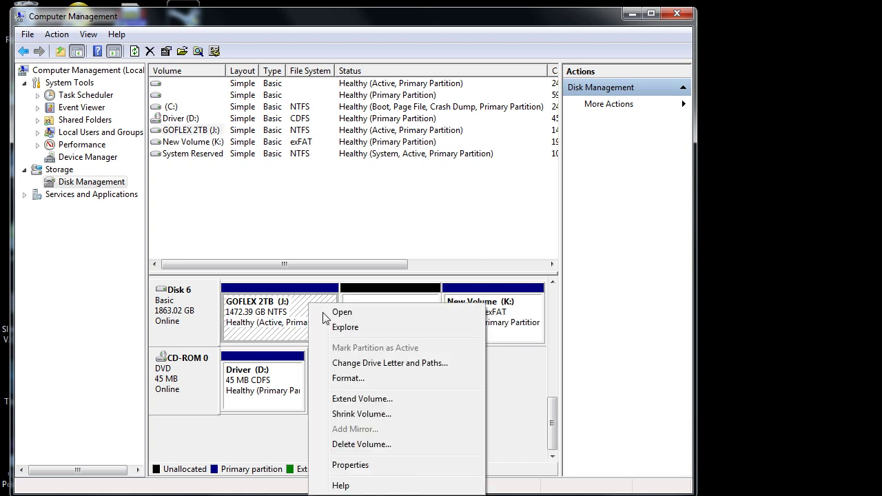
pyautogui.click(495, 327)
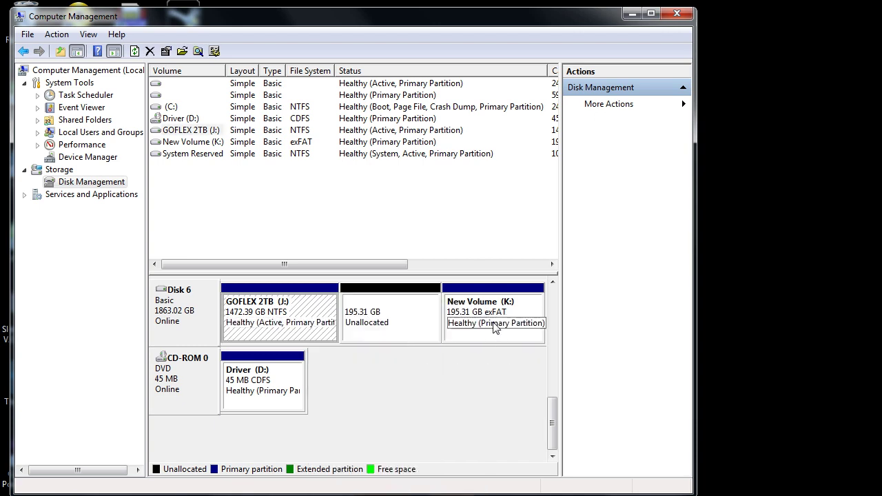
# Delete the exFAT volume New Volume (K:) from Disk 6.
pyautogui.rightClick(470, 302)
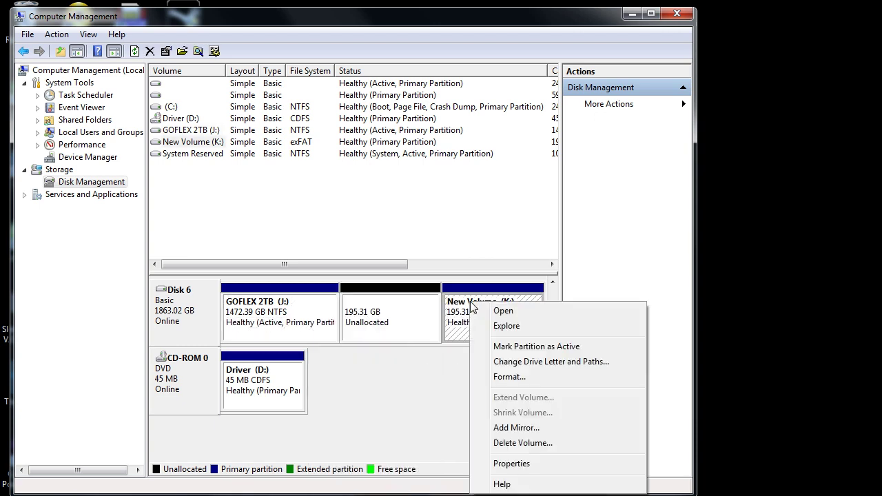
pyautogui.click(528, 443)
pyautogui.click(724, 447)
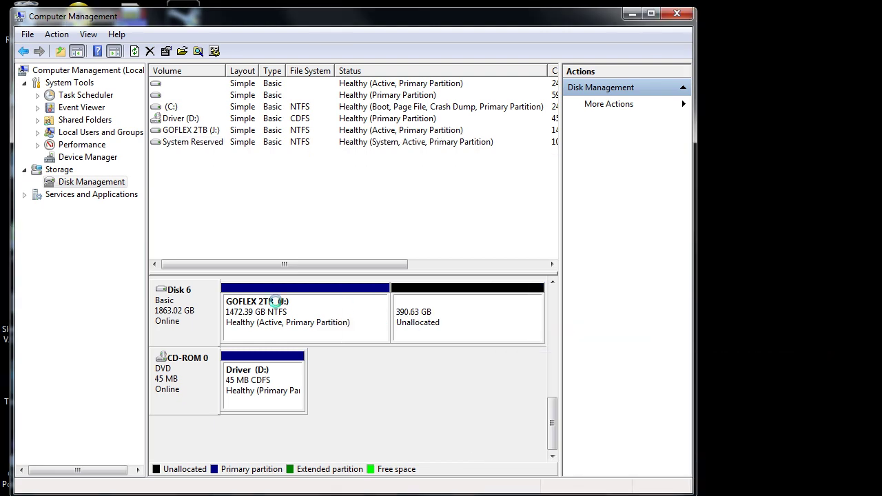
# Extend the GOFLEX 2TB (J:) volume with the full 400000 MB of unallocated space on Disk 6.
pyautogui.click(313, 329)
pyautogui.rightClick(308, 327)
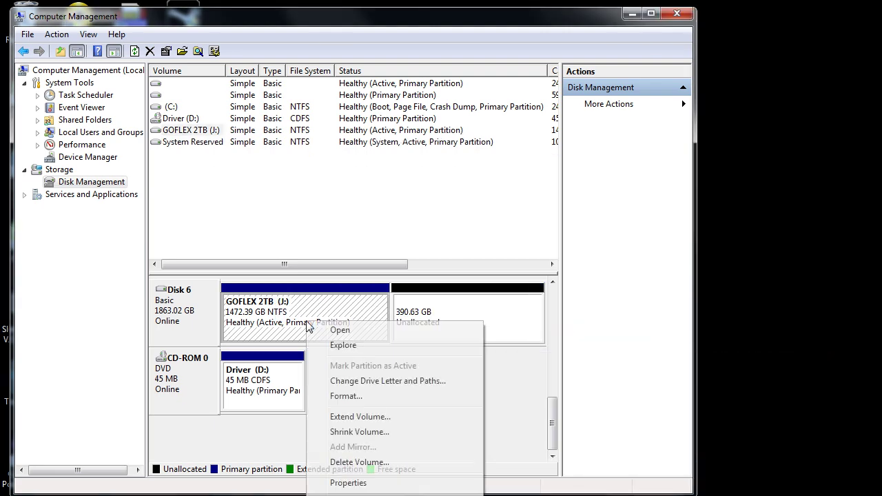
pyautogui.click(360, 417)
pyautogui.click(412, 341)
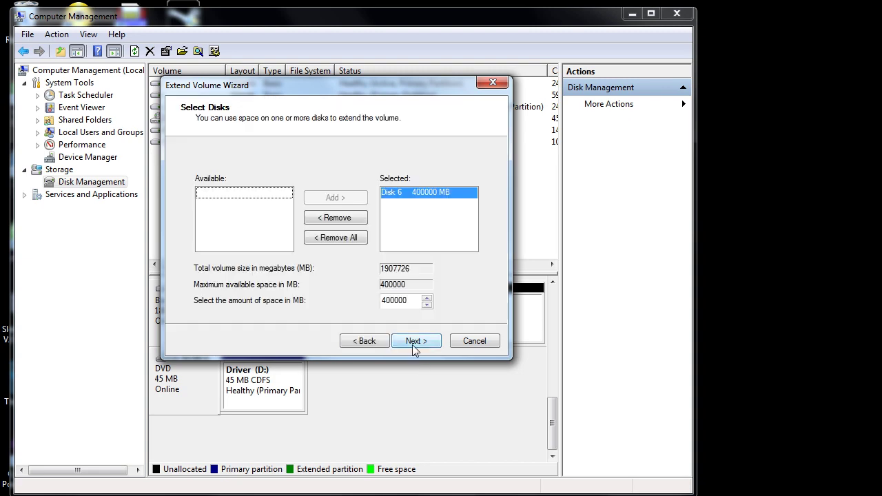
pyautogui.click(423, 342)
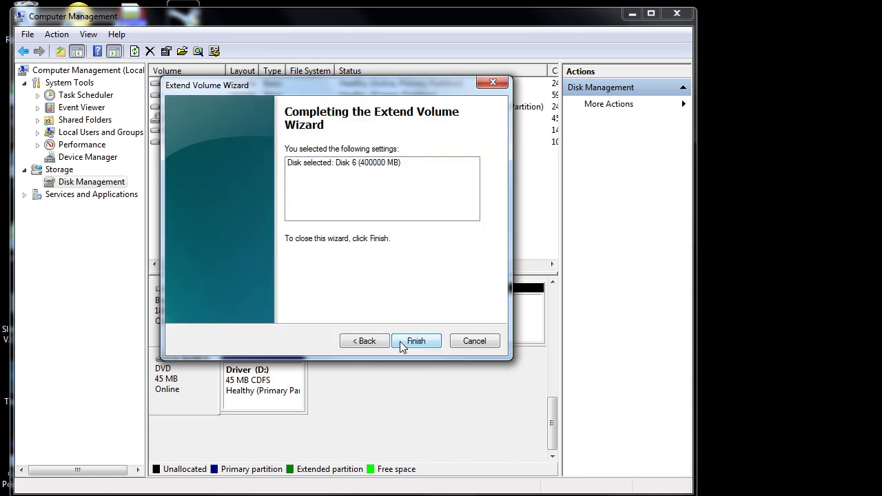
pyautogui.click(383, 341)
pyautogui.click(409, 342)
pyautogui.click(415, 342)
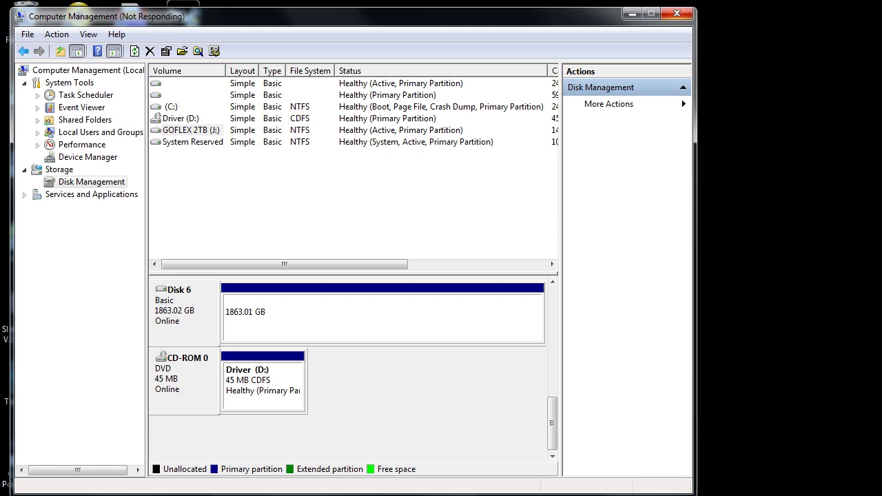
# Open GOFLEX 2TB (J:) from a new Computer window, examine all the files stored on it, then close the window.
pyautogui.press('super')
pyautogui.press('super+e')
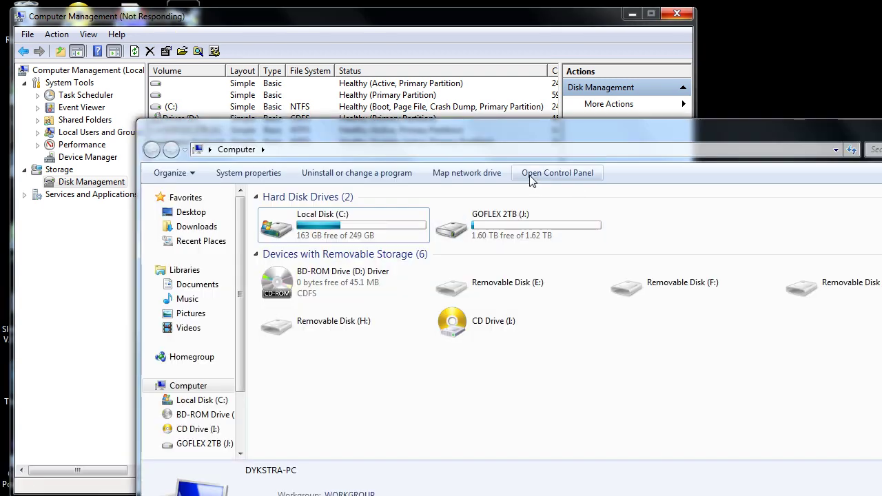
pyautogui.doubleClick(511, 229)
pyautogui.moveTo(250, 412); pyautogui.dragTo(663, 215)
pyautogui.moveTo(287, 401); pyautogui.dragTo(881, 227)
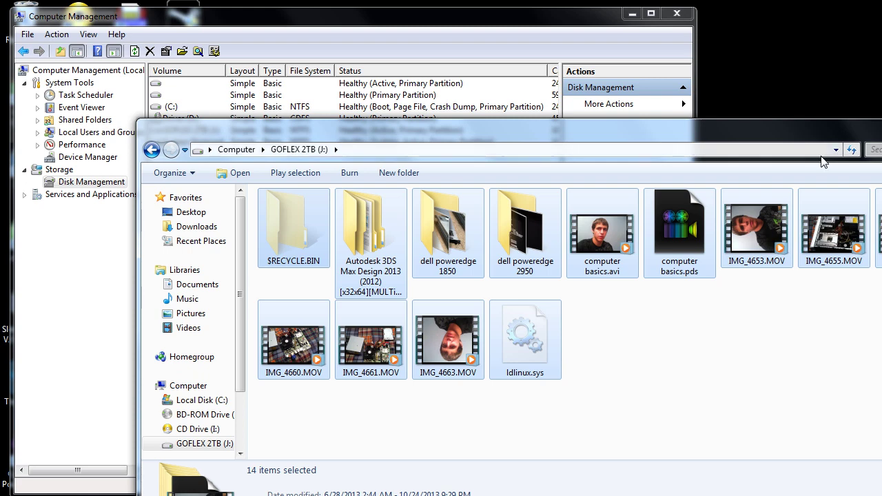
pyautogui.moveTo(811, 127); pyautogui.dragTo(678, 118)
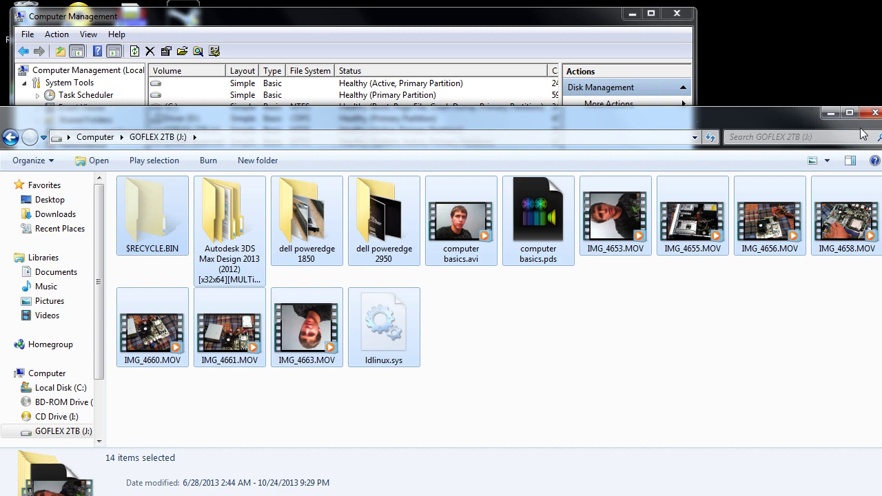
pyautogui.moveTo(781, 112); pyautogui.dragTo(795, 48)
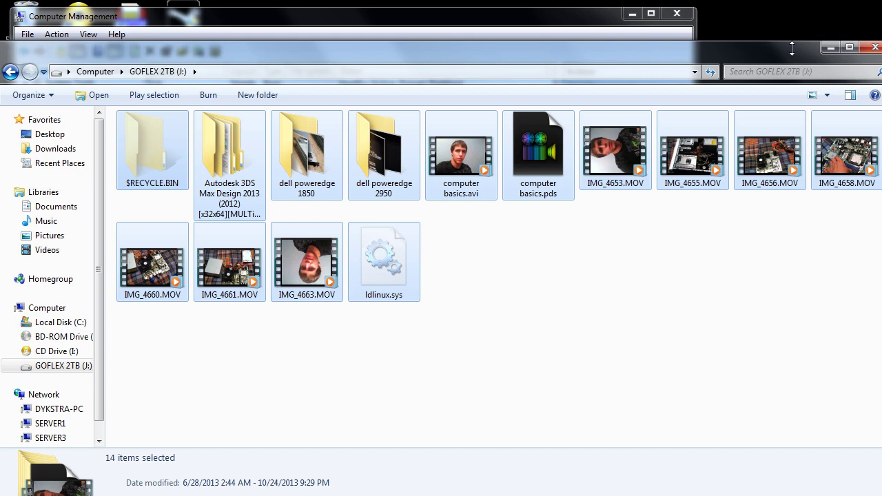
pyautogui.moveTo(792, 48); pyautogui.dragTo(788, 87)
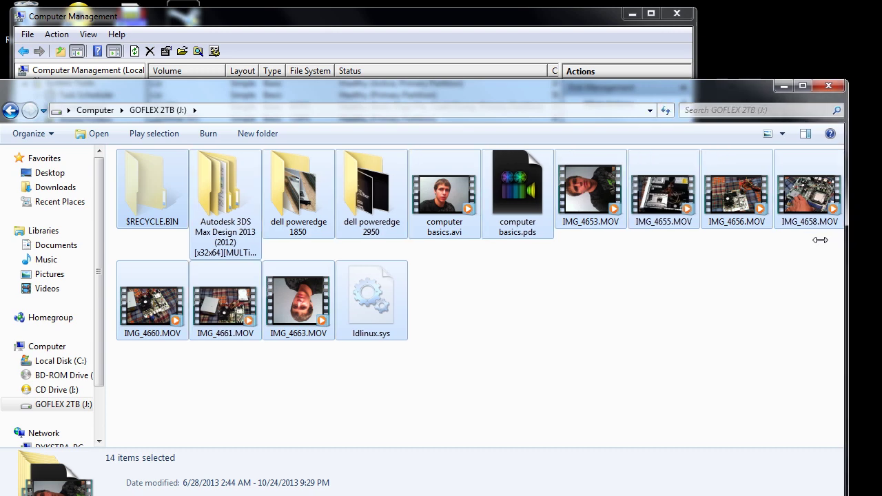
pyautogui.moveTo(880, 239); pyautogui.dragTo(801, 239)
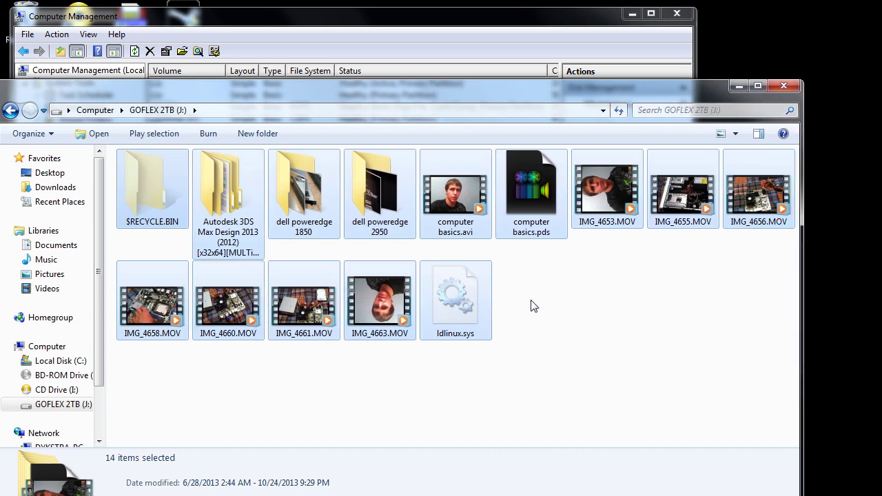
pyautogui.click(779, 92)
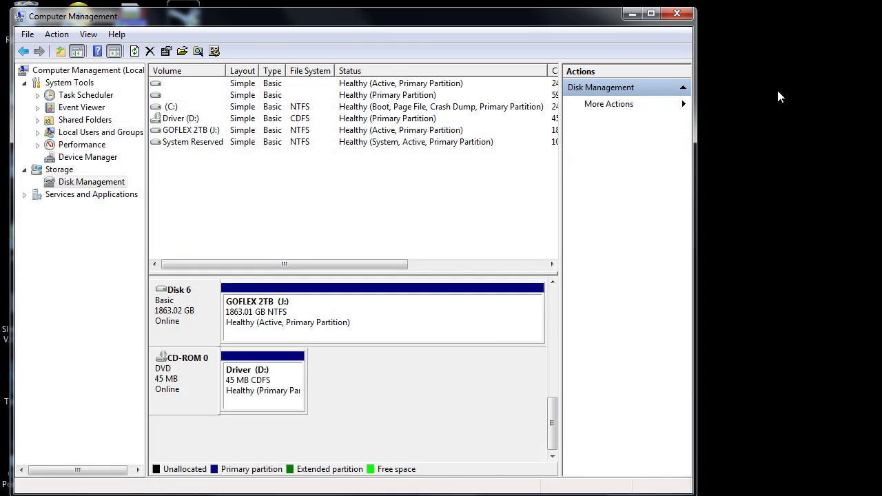